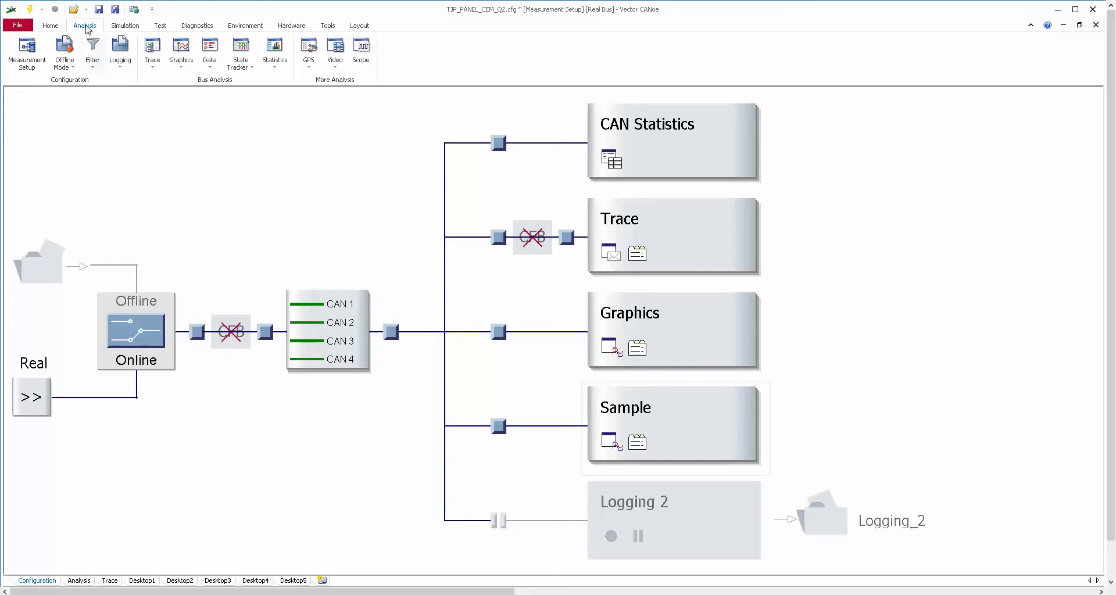
- Show the measurement setup diagram and check the Graphics block's options without changing anything
{"action": "left_click", "coordinate": [27, 56]}
{"action": "right_click", "coordinate": [730, 302]}
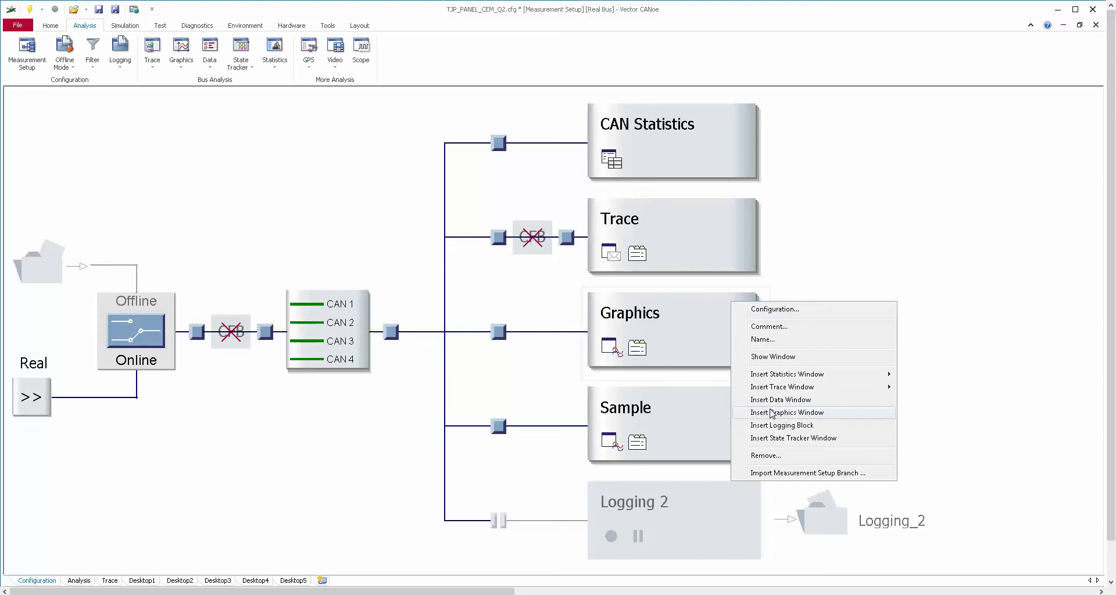
{"action": "left_click", "coordinate": [811, 227]}
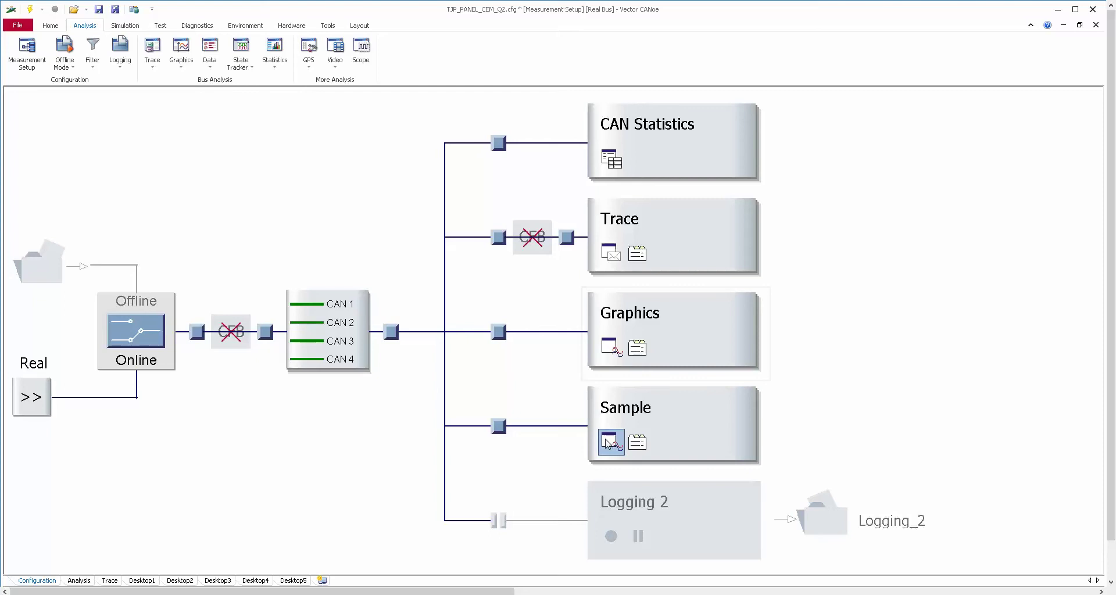
- Open the Sample graphics window and look at the signal list's context menu
{"action": "left_click", "coordinate": [606, 442]}
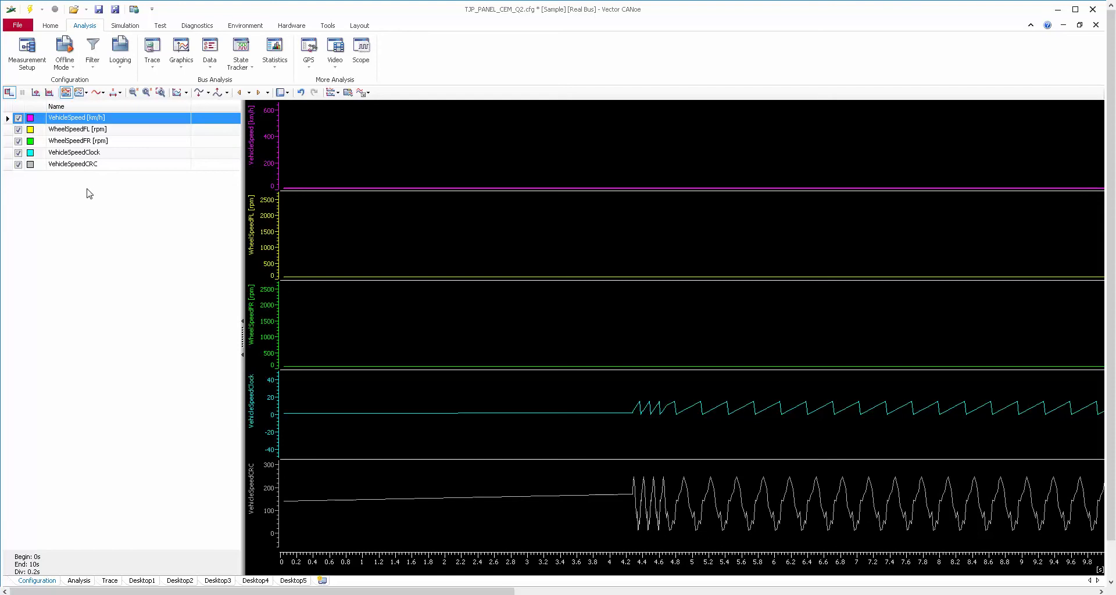
{"action": "right_click", "coordinate": [89, 194]}
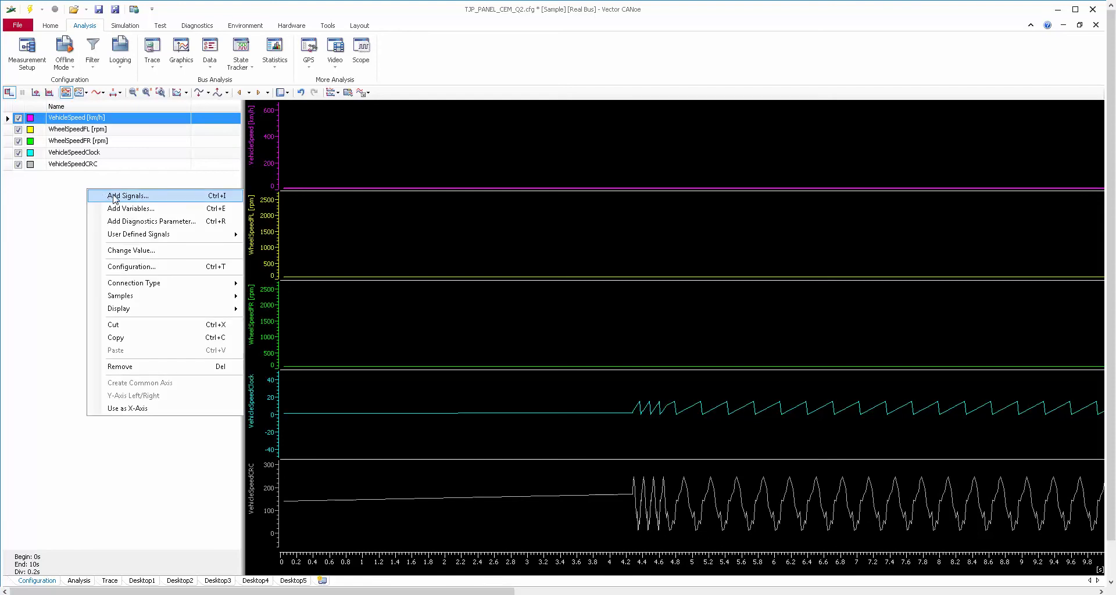
{"action": "left_click", "coordinate": [58, 200]}
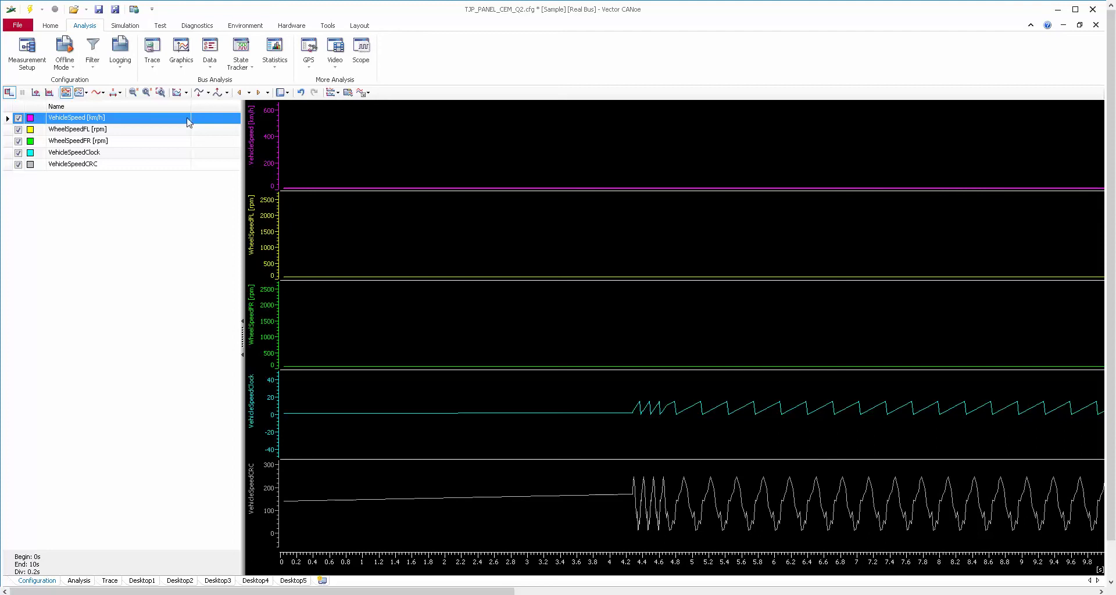
- Open the Graphic Configuration dialog from the signal list's Configuration... entry and move it upper left
{"action": "double_click", "coordinate": [30, 190]}
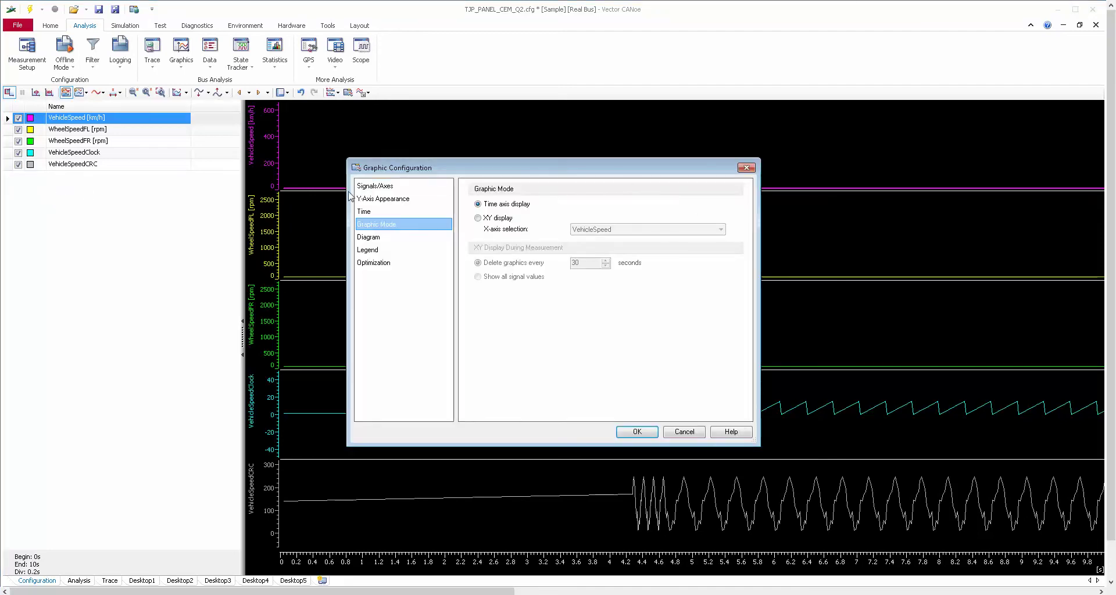
{"action": "left_click_drag", "start_coordinate": [439, 171], "coordinate": [425, 157]}
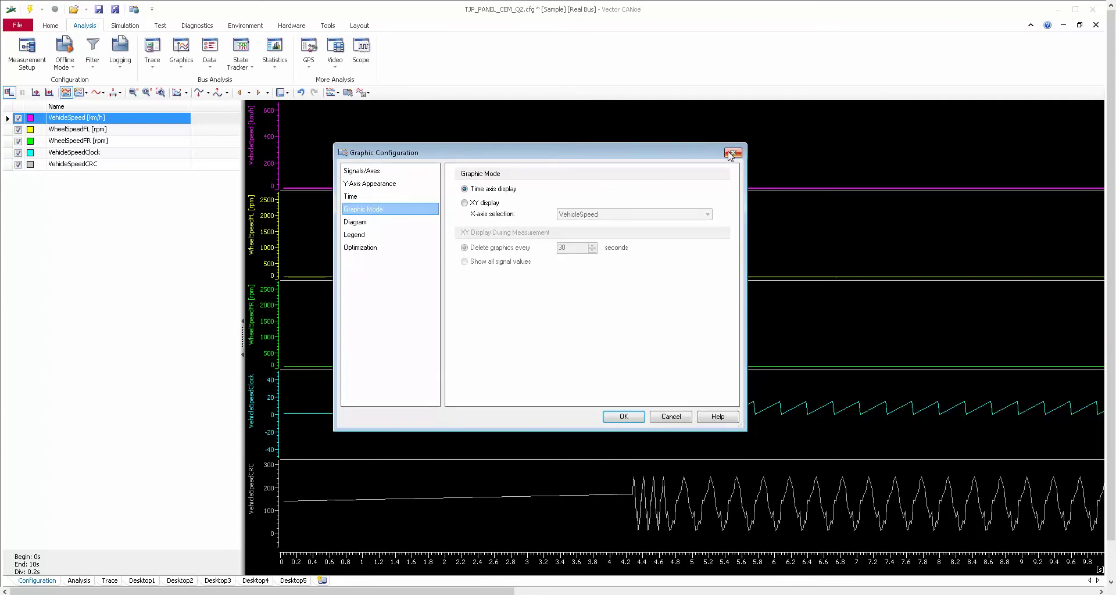
{"action": "key", "text": "Escape"}
{"action": "right_click", "coordinate": [50, 188]}
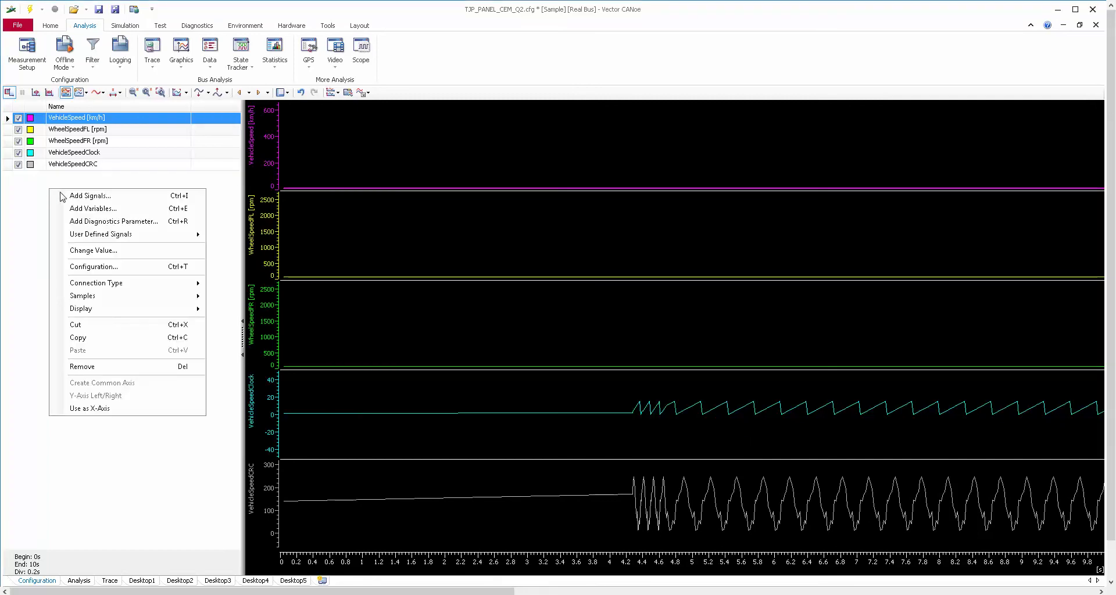
{"action": "left_click", "coordinate": [94, 266]}
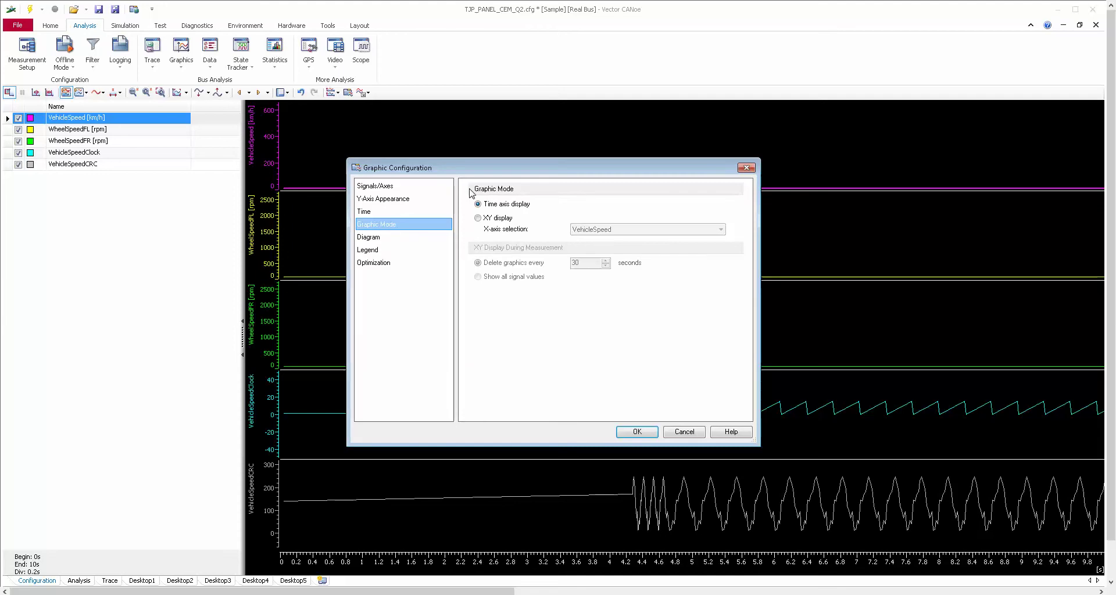
{"action": "left_click_drag", "start_coordinate": [481, 173], "coordinate": [190, 131]}
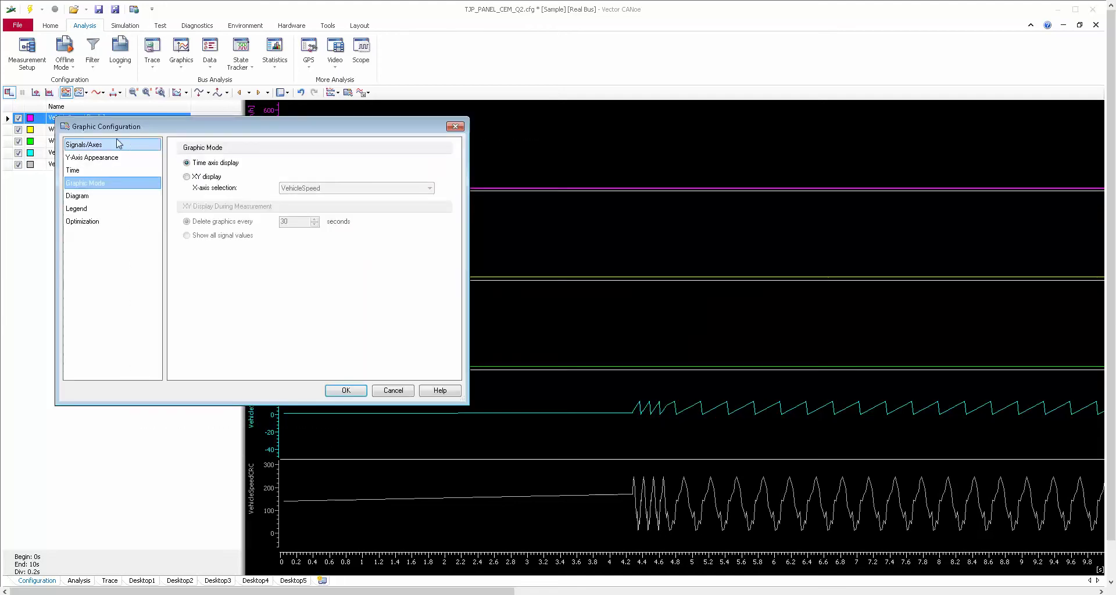
- Browse the Signals/Axes, Y-Axis Appearance, Time, Diagram and Legend pages, ending on Graphic Mode
{"action": "left_click", "coordinate": [82, 150]}
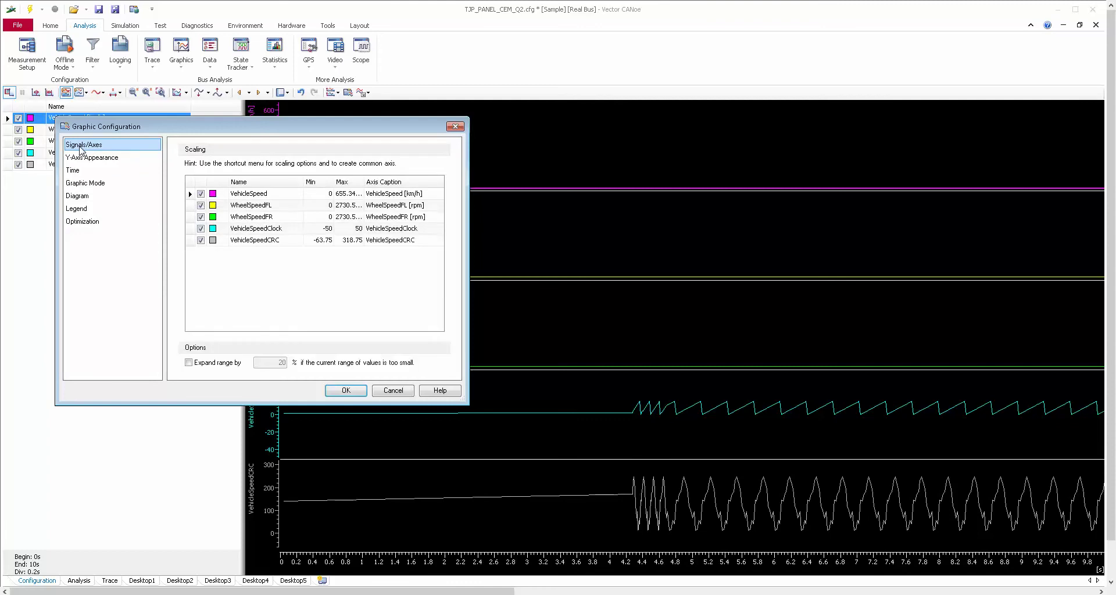
{"action": "left_click", "coordinate": [81, 161]}
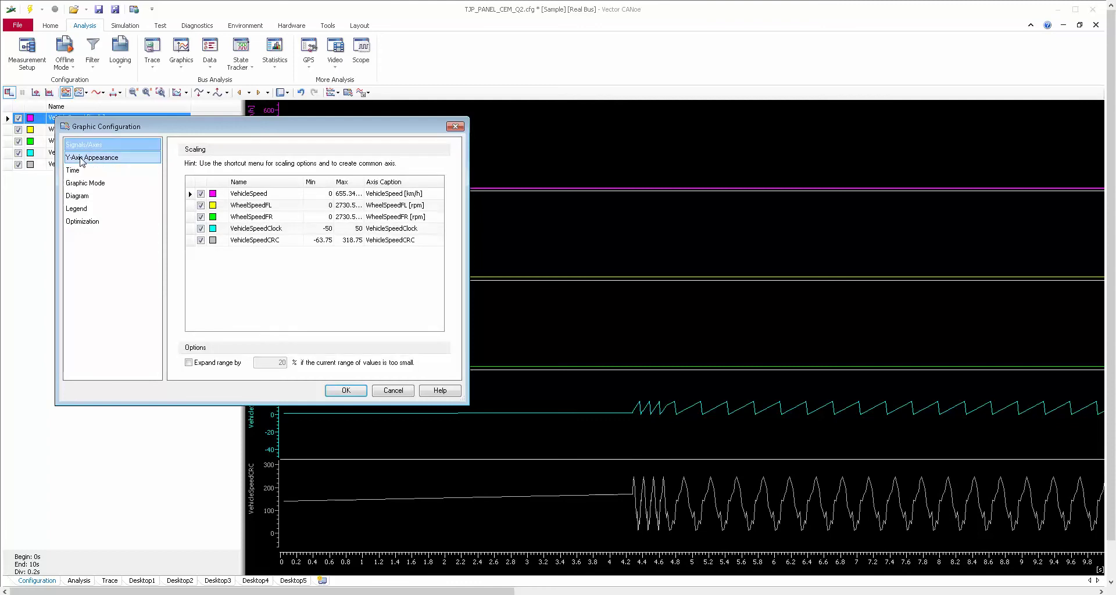
{"action": "left_click", "coordinate": [82, 169]}
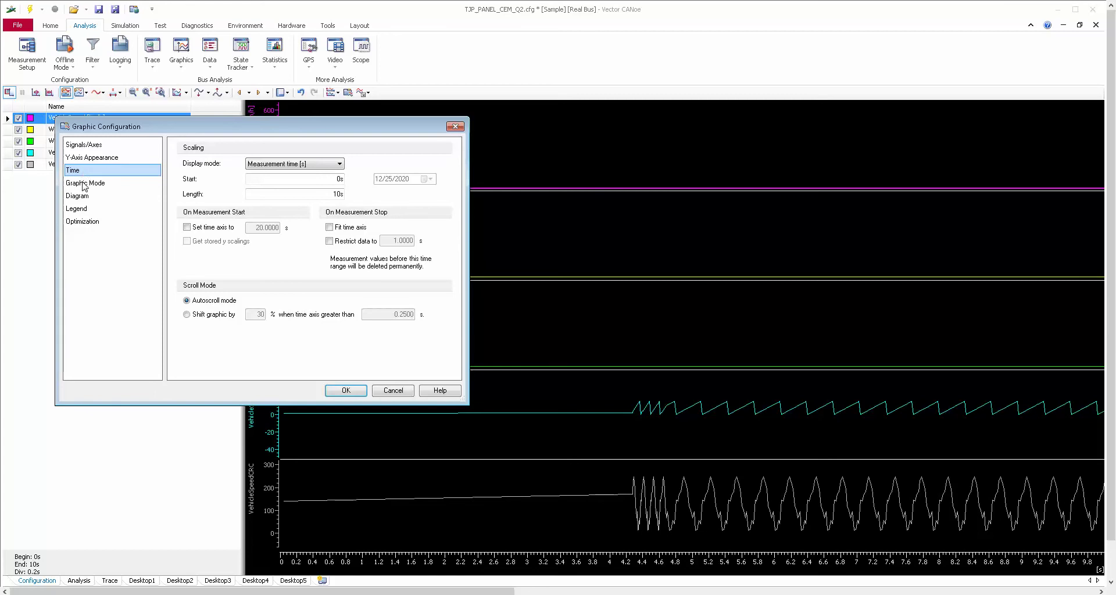
{"action": "left_click", "coordinate": [84, 184]}
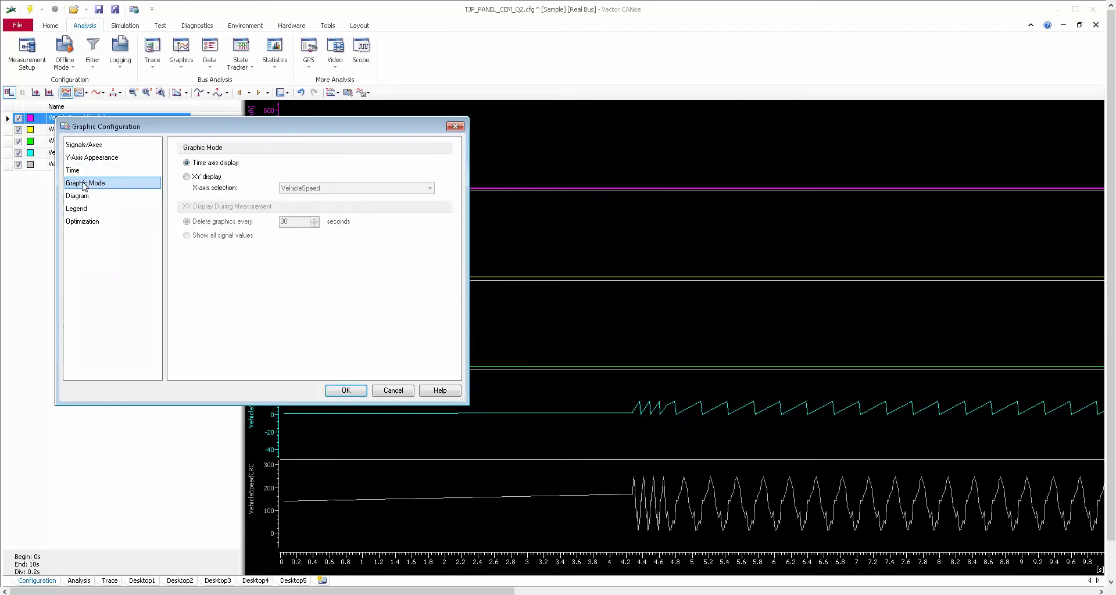
{"action": "left_click", "coordinate": [81, 197]}
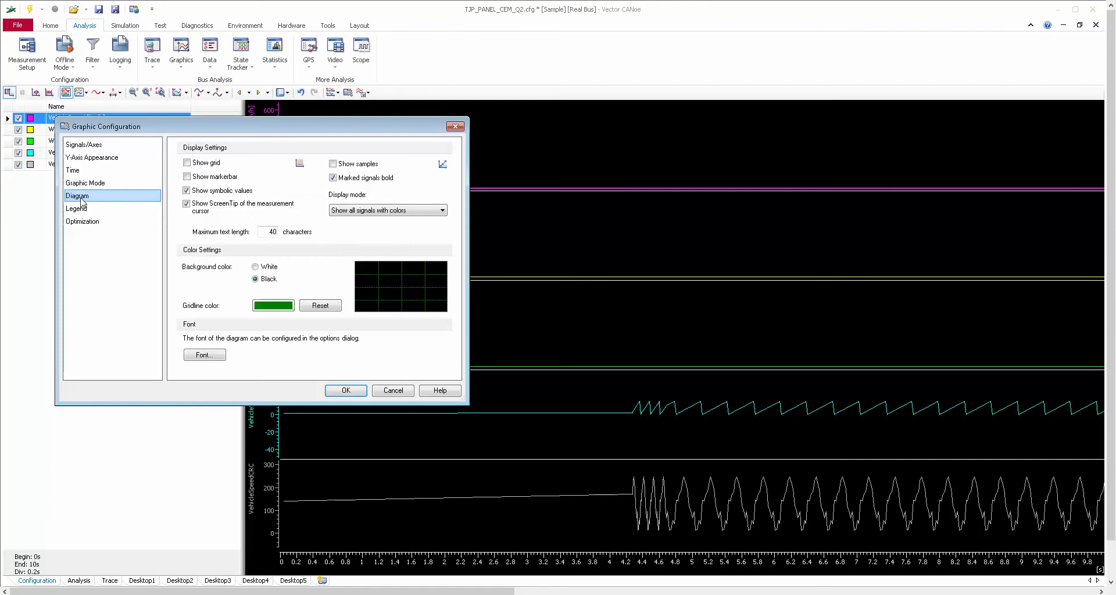
{"action": "left_click", "coordinate": [80, 211]}
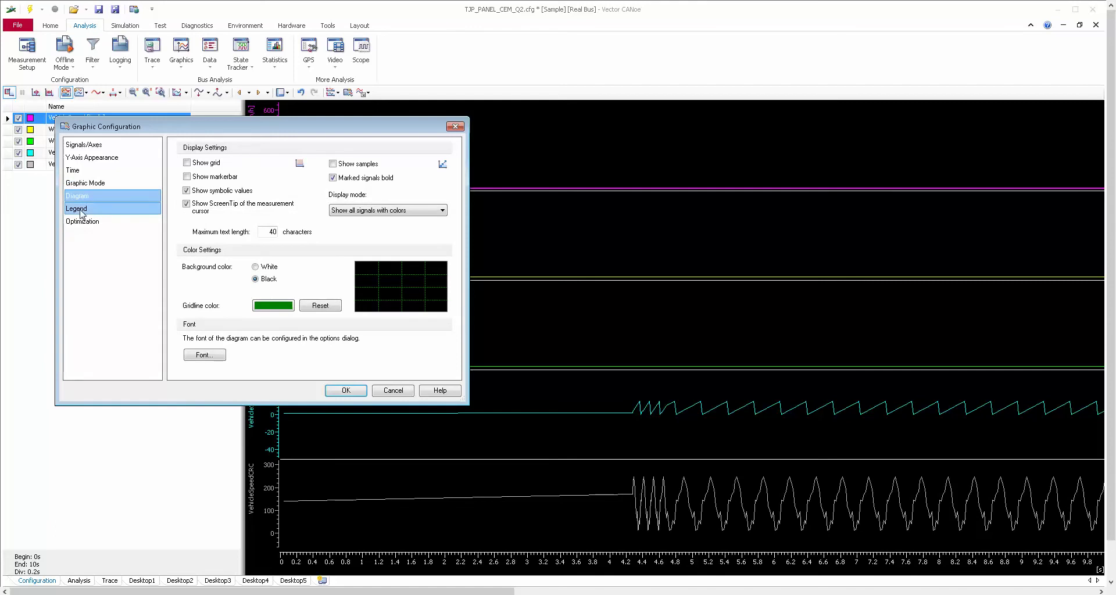
{"action": "left_click", "coordinate": [84, 183]}
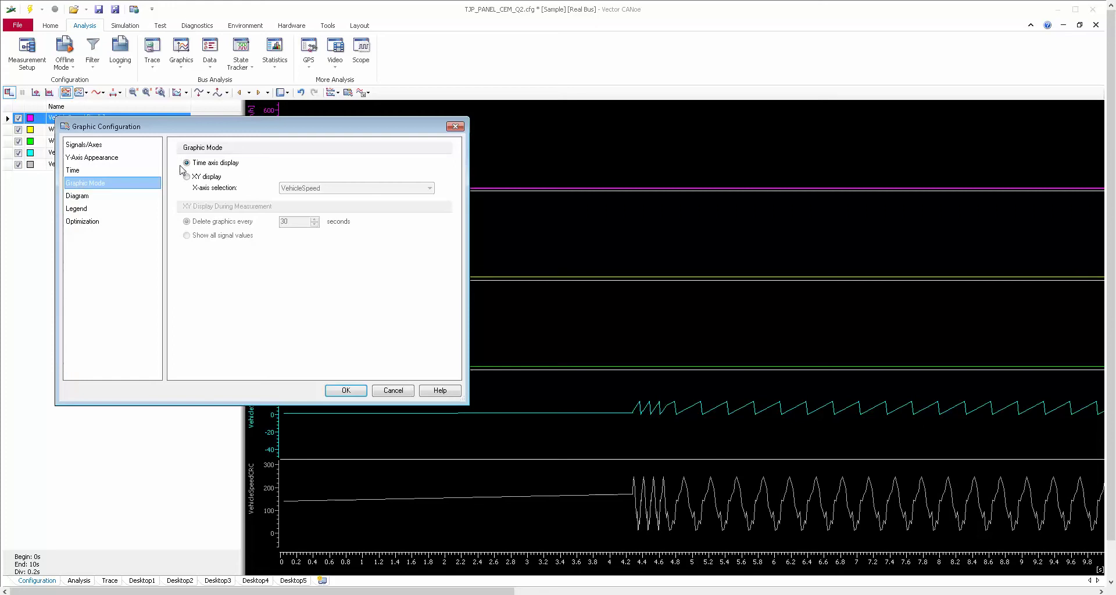
{"action": "left_click_drag", "start_coordinate": [202, 129], "coordinate": [210, 181]}
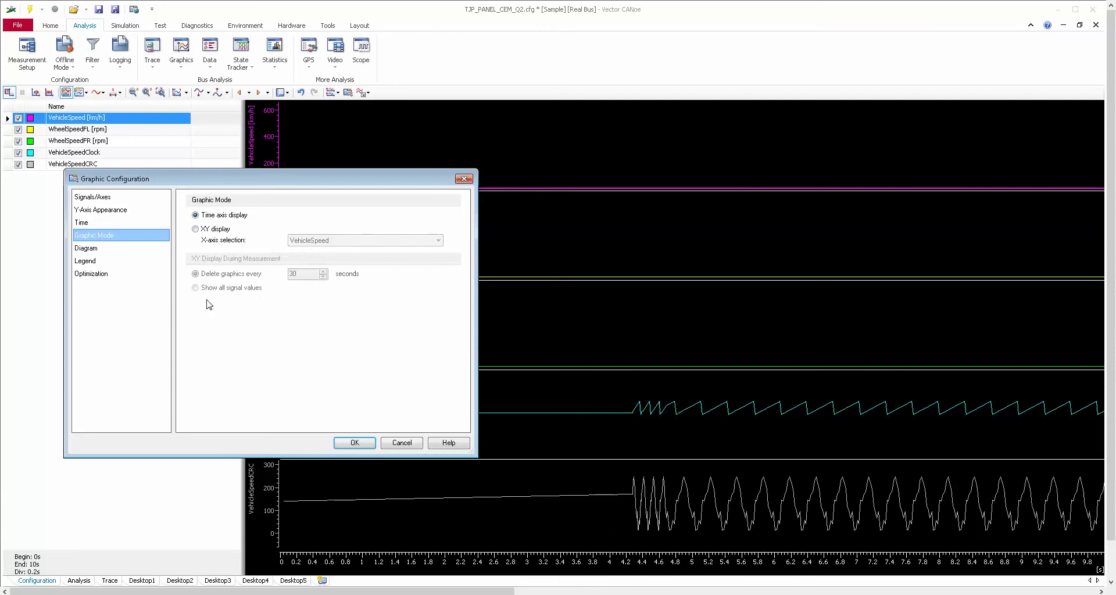
- Select XY display with VehicleSpeed as the X-axis signal and apply it
{"action": "left_click", "coordinate": [196, 230]}
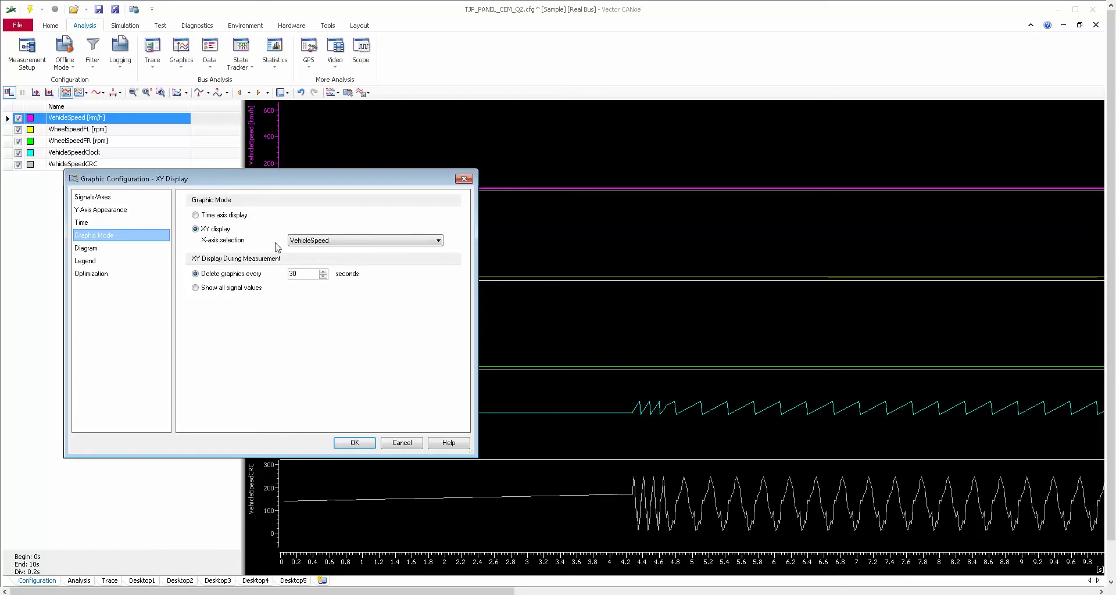
{"action": "left_click", "coordinate": [303, 243]}
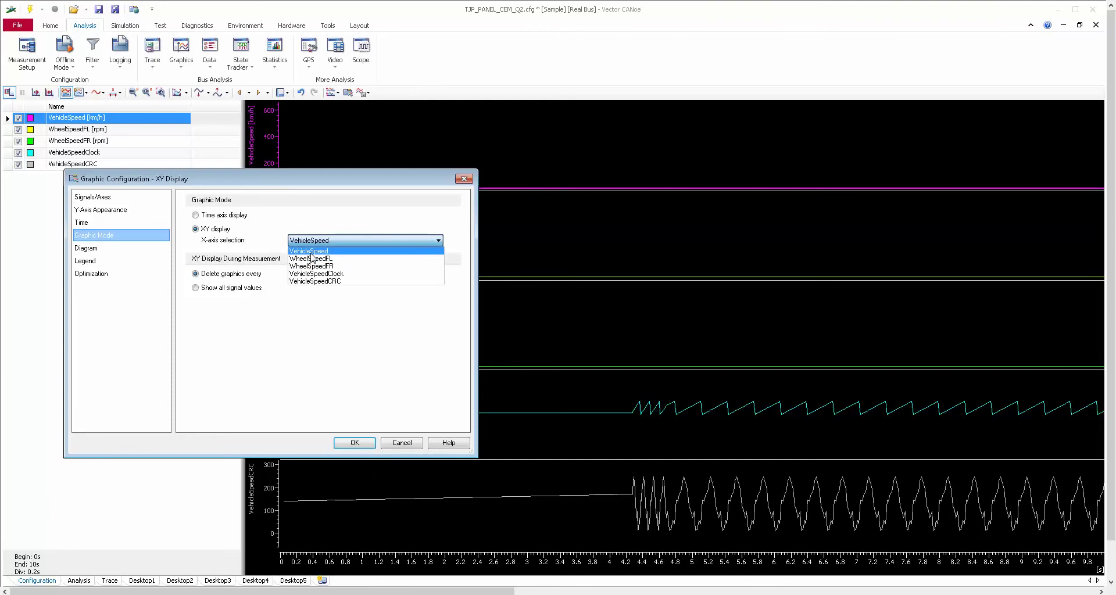
{"action": "left_click", "coordinate": [311, 252]}
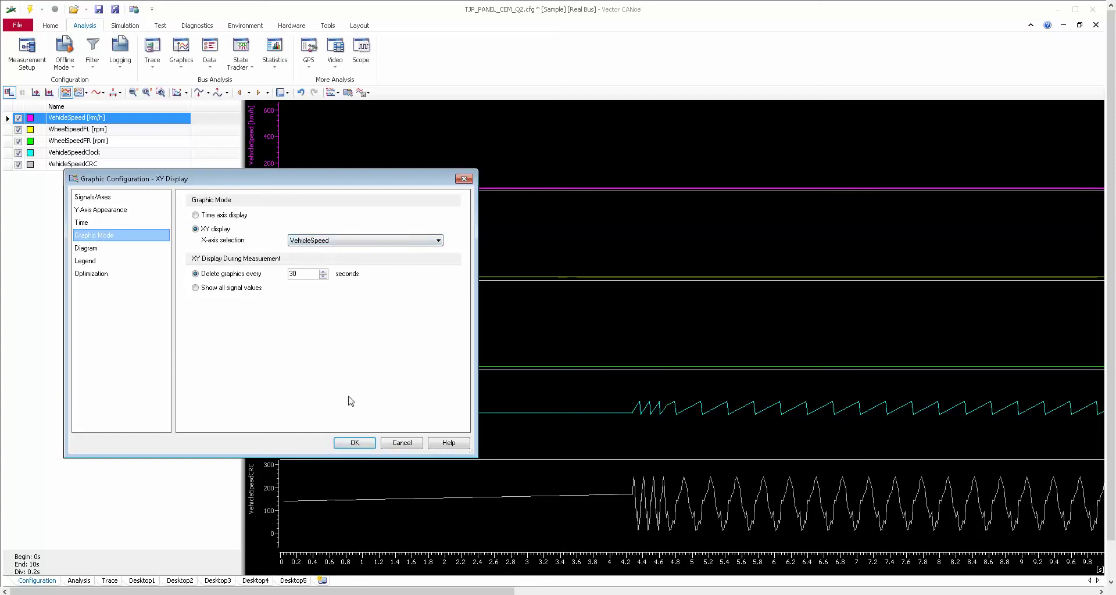
{"action": "left_click", "coordinate": [355, 443]}
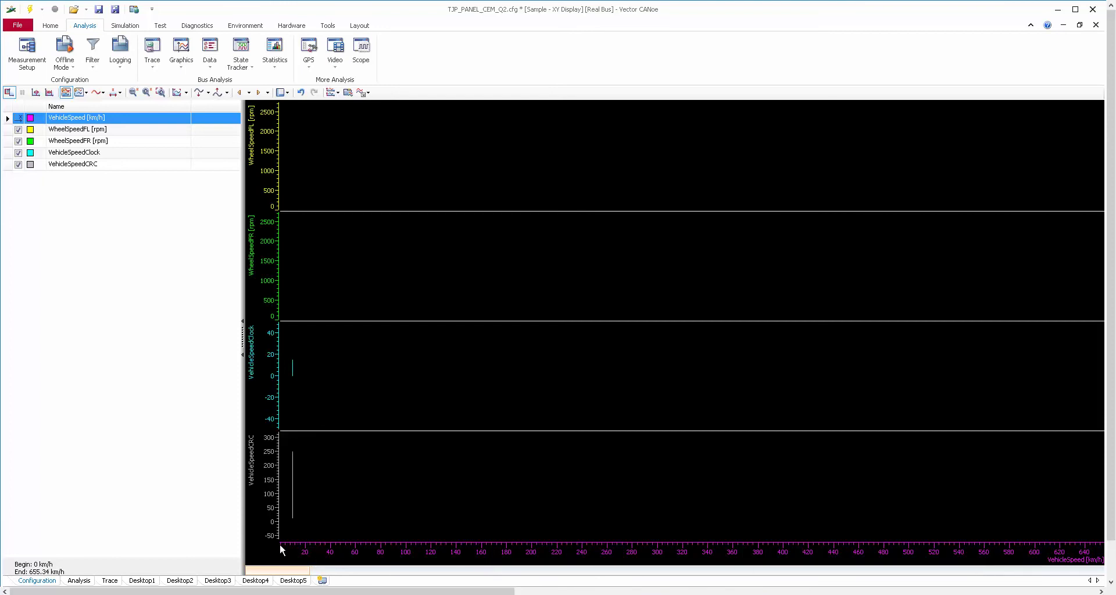
- Double-click the graph to reopen the Graphic Configuration – XY Display dialog
{"action": "double_click", "coordinate": [314, 261]}
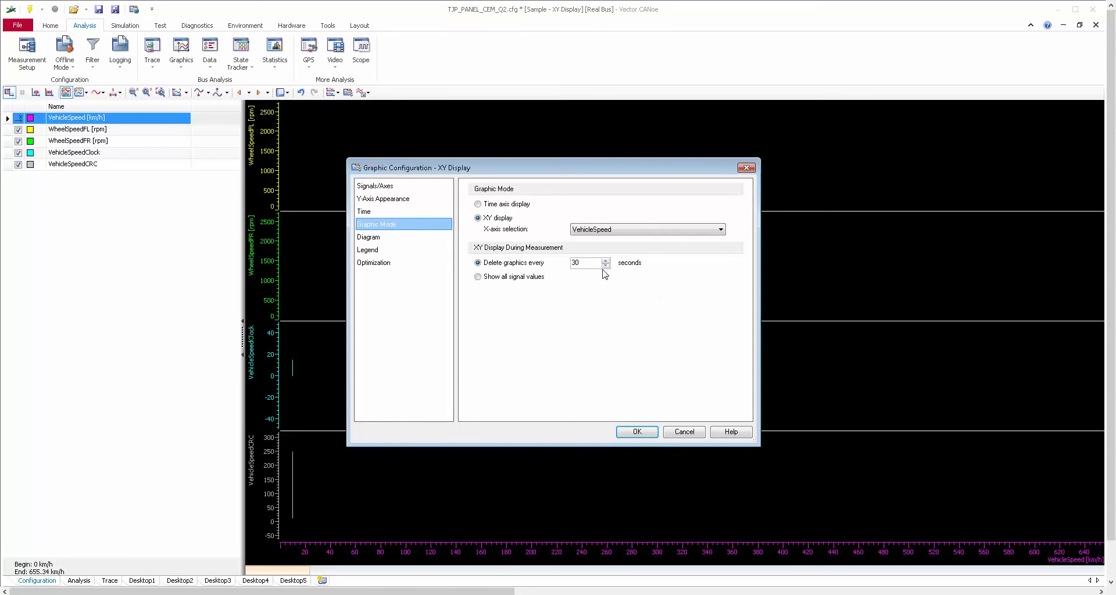
- Change the delete-graphics interval from 30 to 100, keep all XY values, and apply
{"action": "key", "text": "shift+Home"}
{"action": "type", "text": "30"}
{"action": "double_click", "coordinate": [583, 267]}
{"action": "type", "text": "100"}
{"action": "left_click", "coordinate": [478, 277]}
{"action": "left_click", "coordinate": [640, 431]}
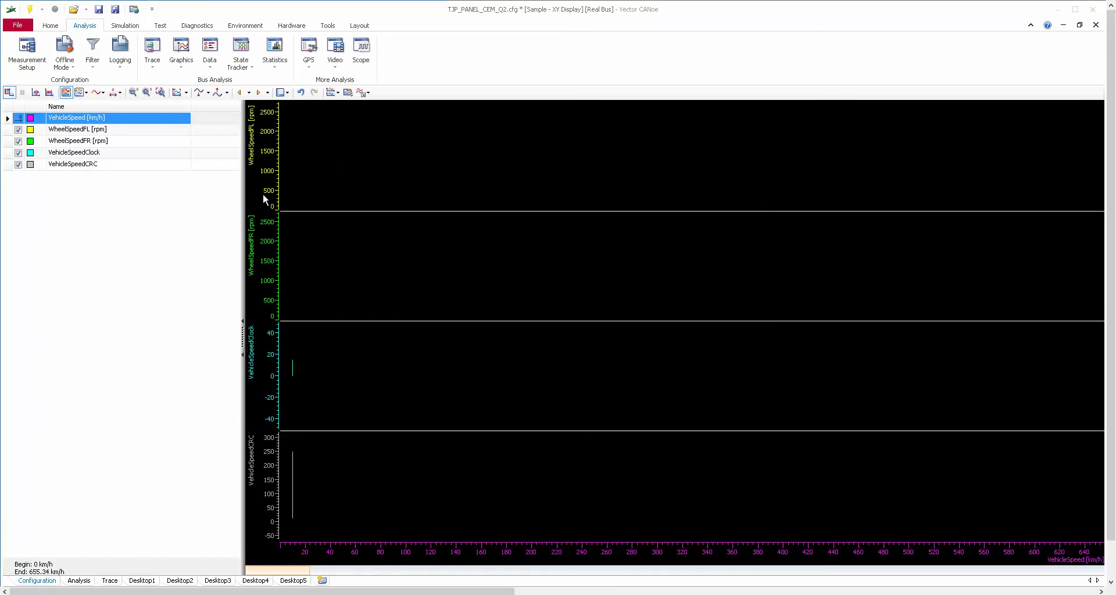
- Switch the graphics back to Time axis display and reopen the configuration dialog
{"action": "double_click", "coordinate": [359, 265]}
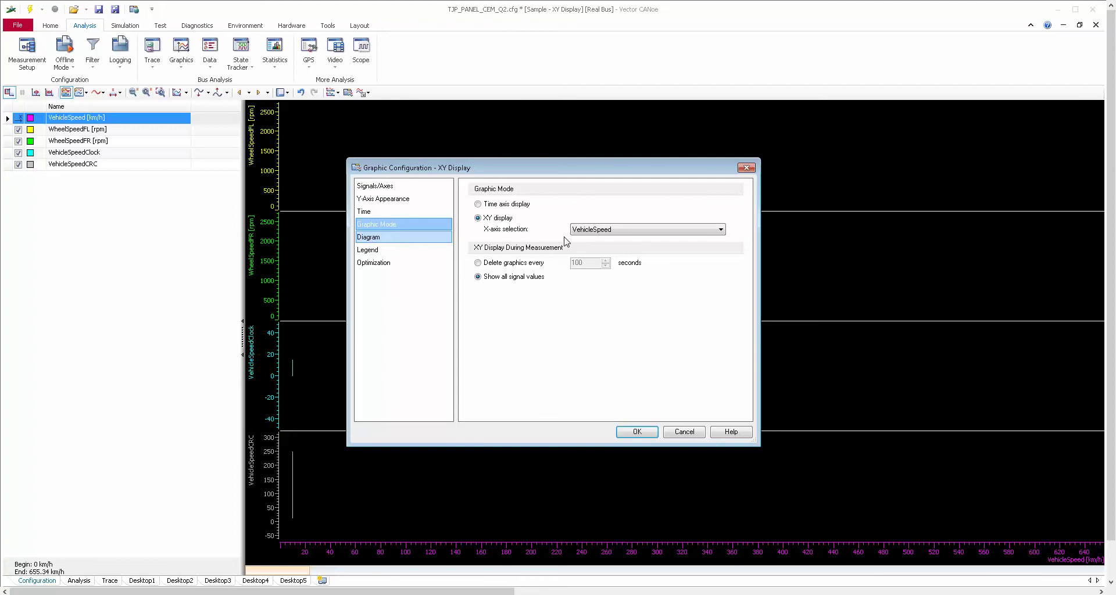
{"action": "left_click", "coordinate": [478, 204]}
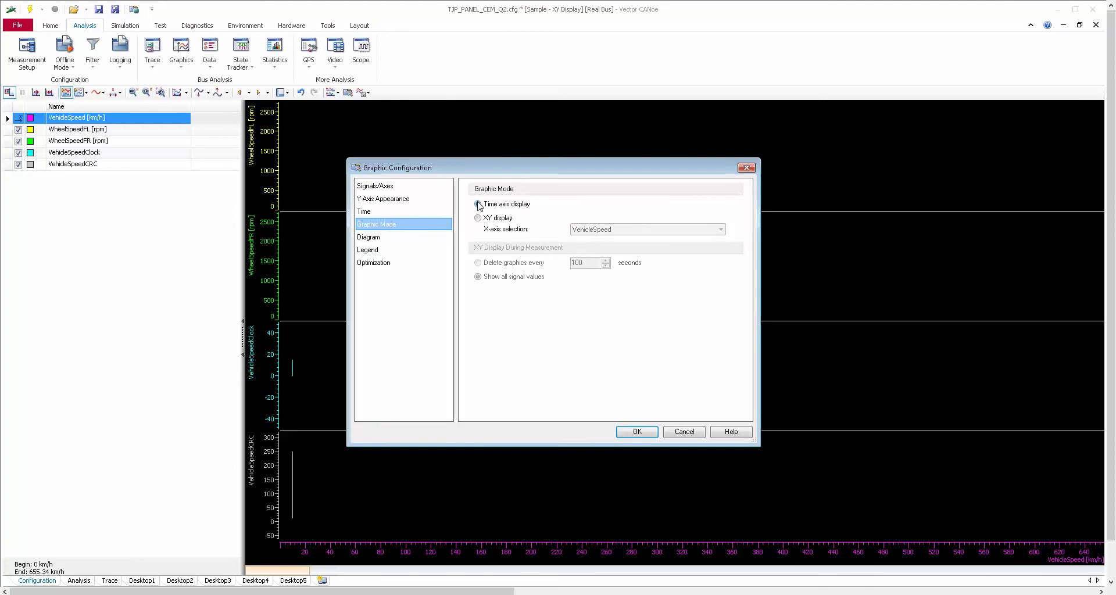
{"action": "left_click", "coordinate": [637, 429]}
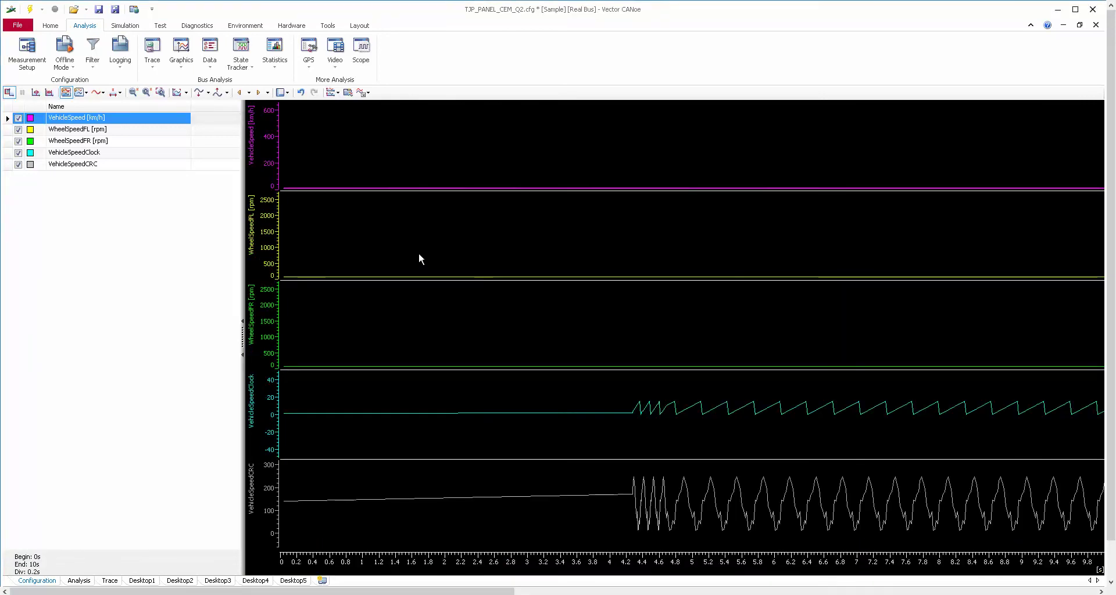
{"action": "double_click", "coordinate": [383, 224]}
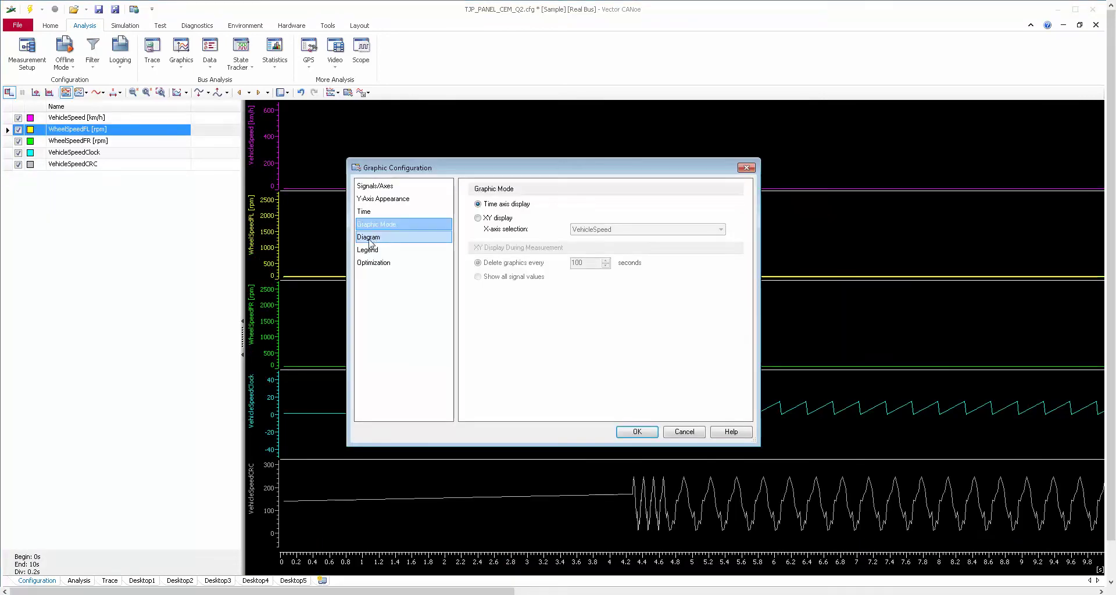
- On the Diagram page, enable Show grid and apply it
{"action": "left_click", "coordinate": [370, 239]}
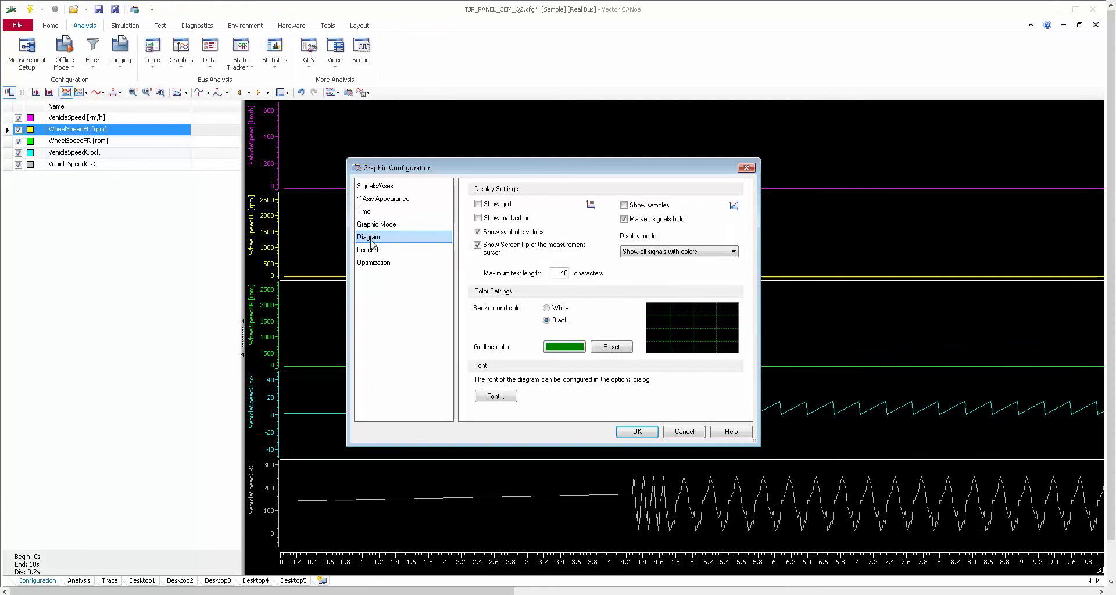
{"action": "left_click_drag", "start_coordinate": [536, 168], "coordinate": [467, 110]}
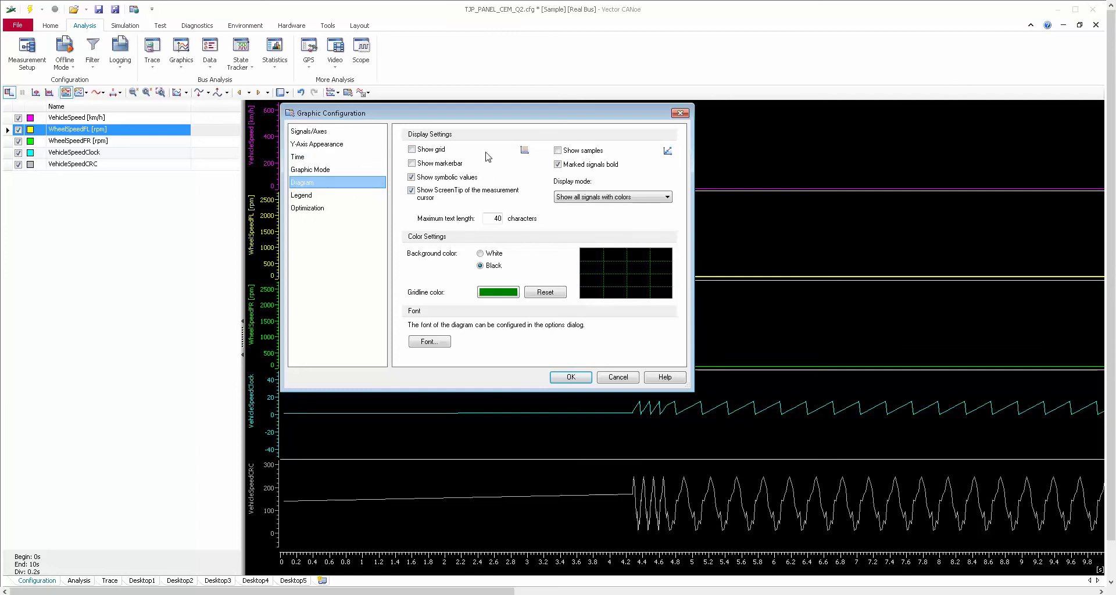
{"action": "left_click_drag", "start_coordinate": [453, 116], "coordinate": [283, 168]}
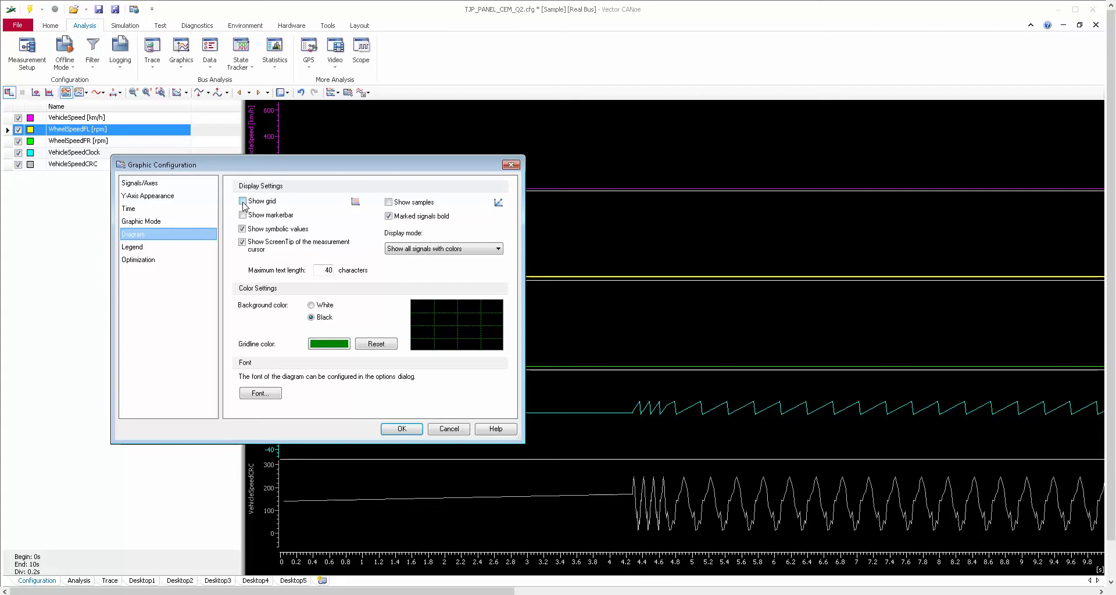
{"action": "left_click", "coordinate": [401, 428]}
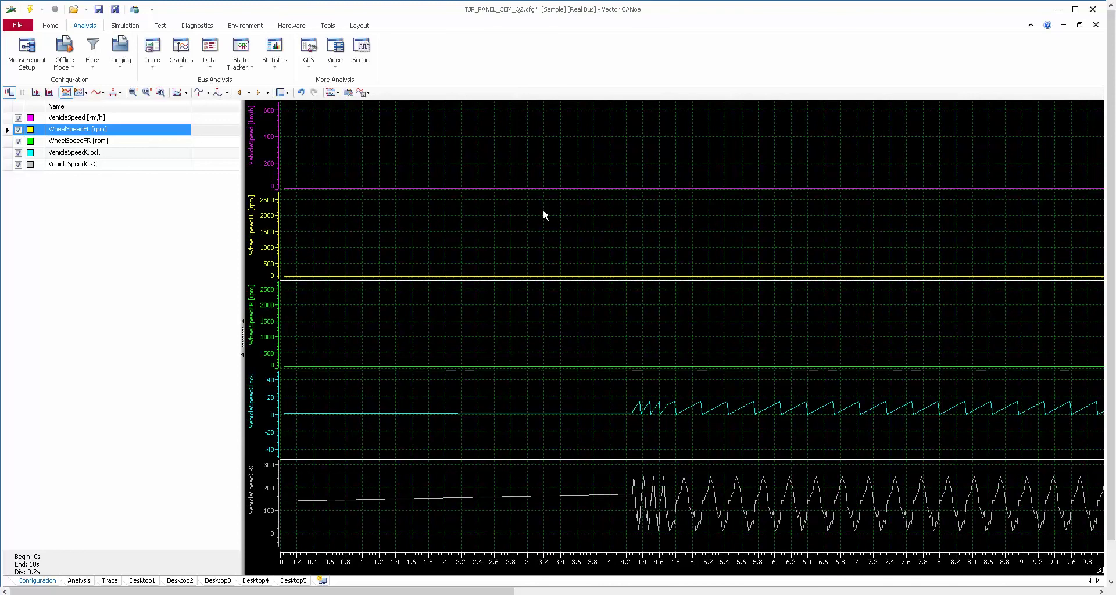
- Double-click the gridded plots to reopen the diagram settings
{"action": "double_click", "coordinate": [305, 128]}
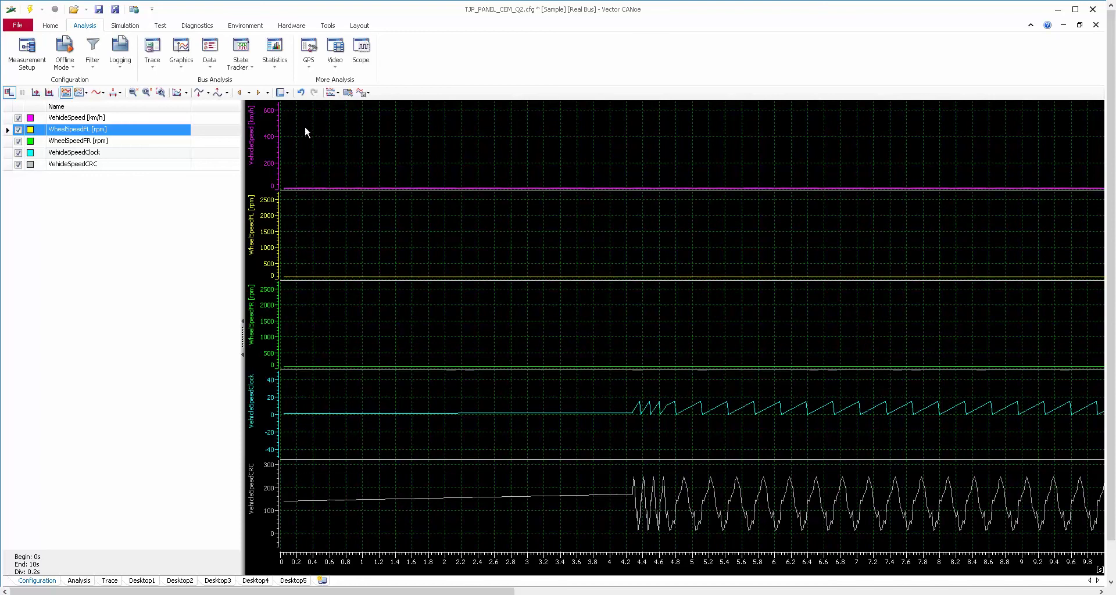
- Turn the grid off and add a marker at about 1.7 s on the marker bar
{"action": "left_click", "coordinate": [479, 204]}
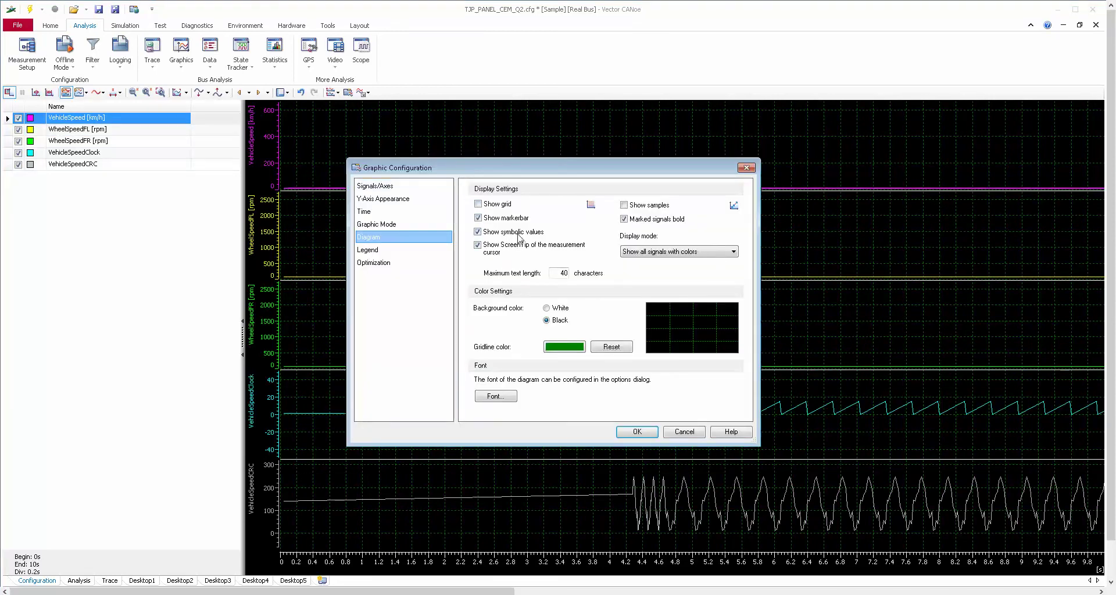
{"action": "left_click", "coordinate": [638, 433]}
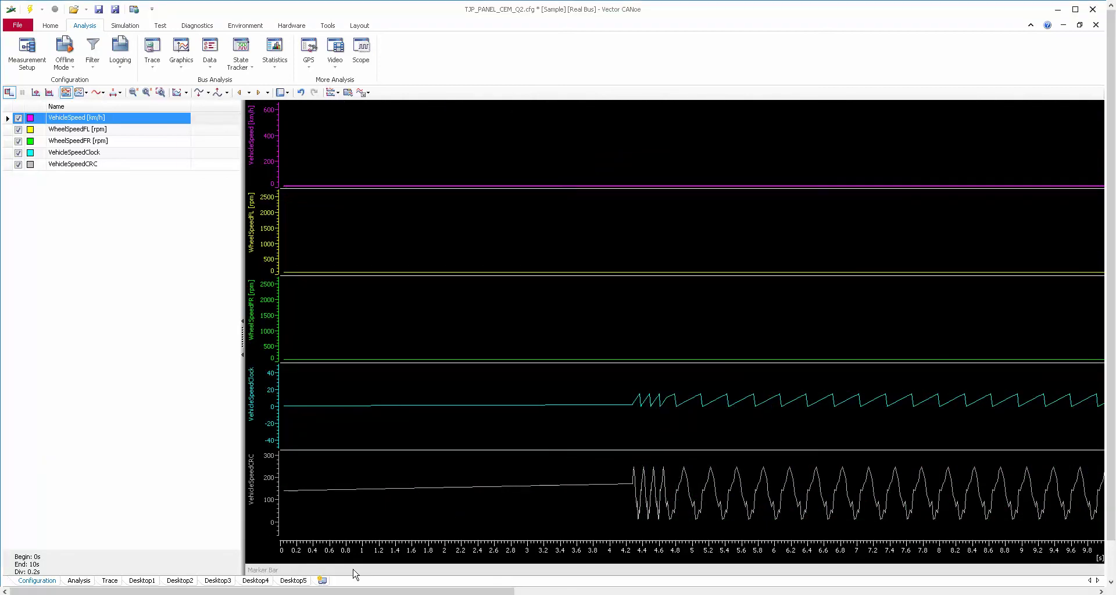
{"action": "left_click", "coordinate": [418, 571]}
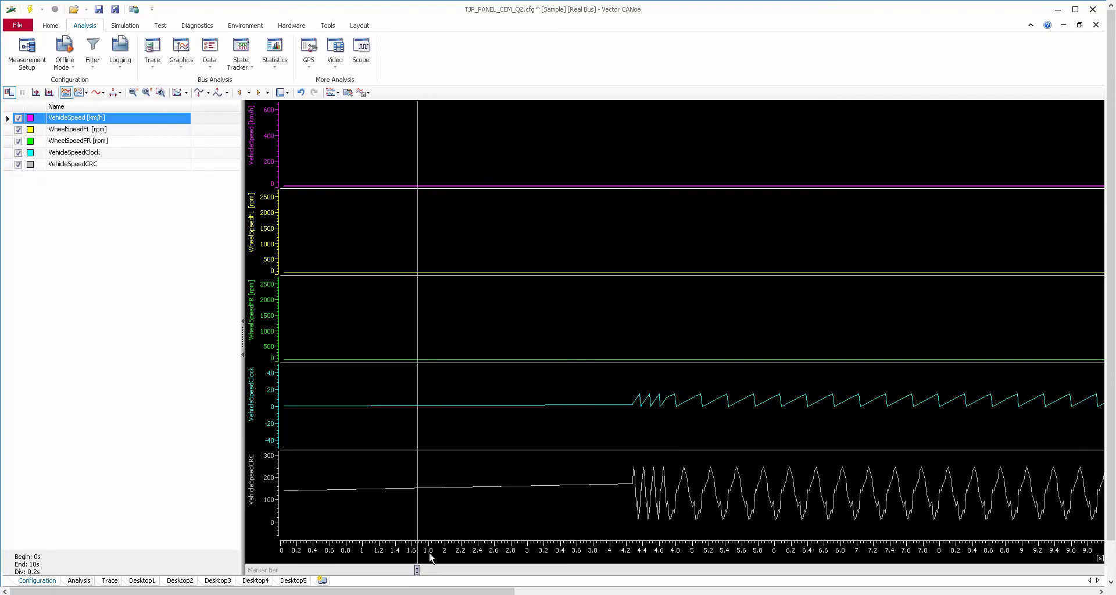
- Delete all markers, then uncheck Show markerbar in the Diagram settings and apply
{"action": "right_click", "coordinate": [418, 571]}
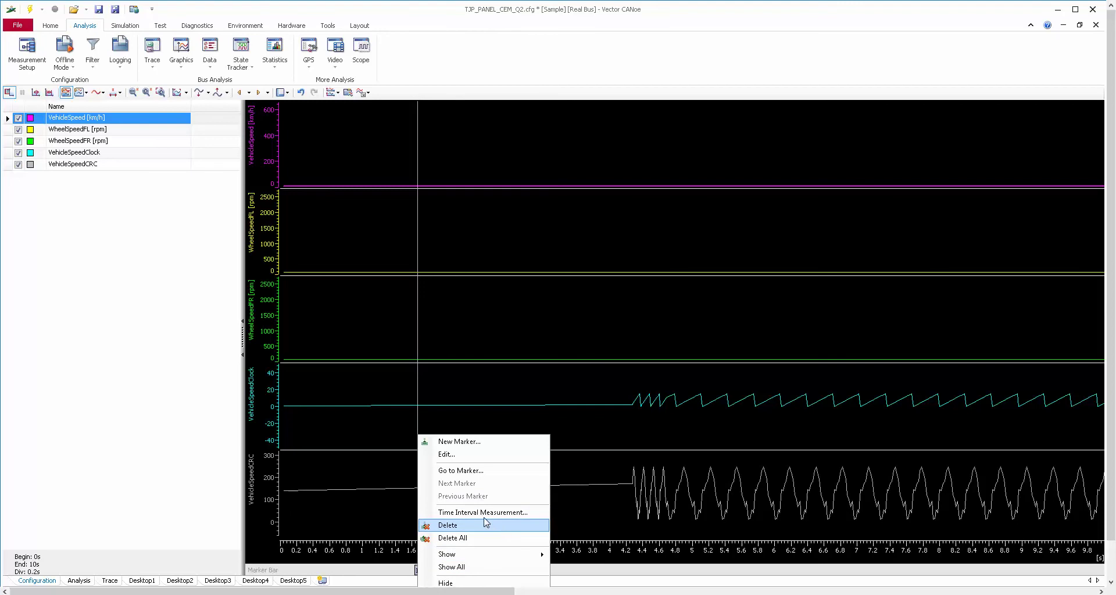
{"action": "left_click", "coordinate": [464, 539]}
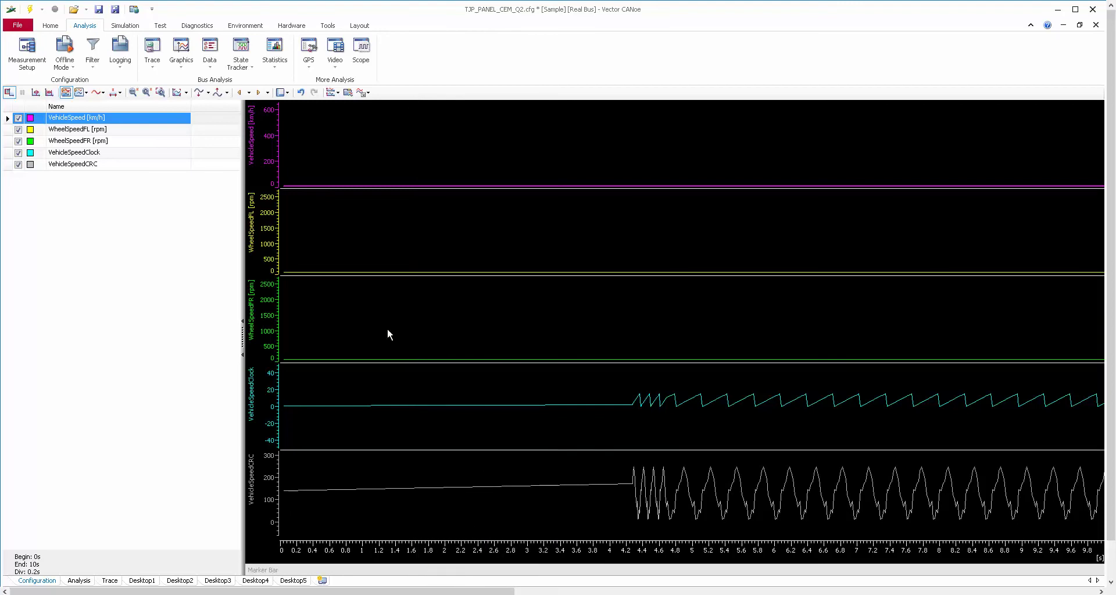
{"action": "double_click", "coordinate": [373, 231]}
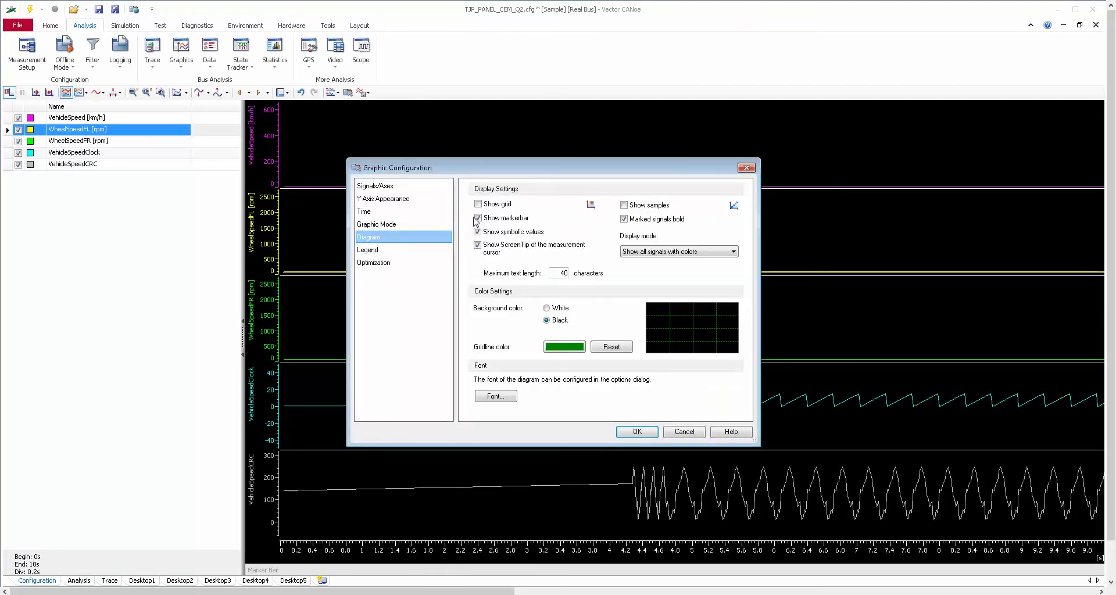
{"action": "left_click", "coordinate": [479, 219]}
{"action": "left_click", "coordinate": [638, 432]}
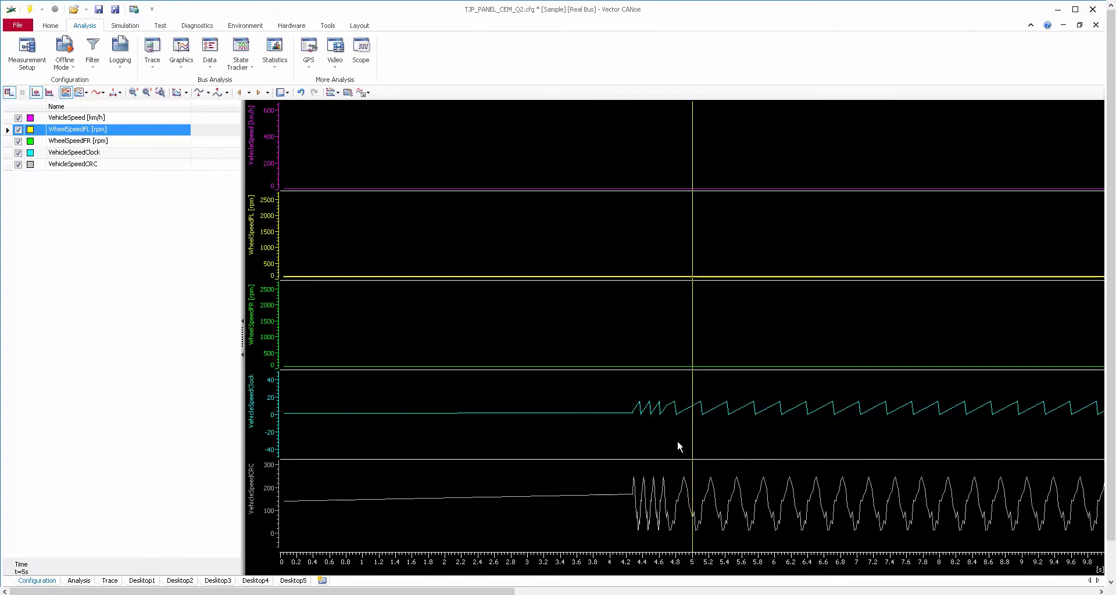
- Enable Show samples on the Diagram page so every sample point is marked
{"action": "double_click", "coordinate": [491, 423]}
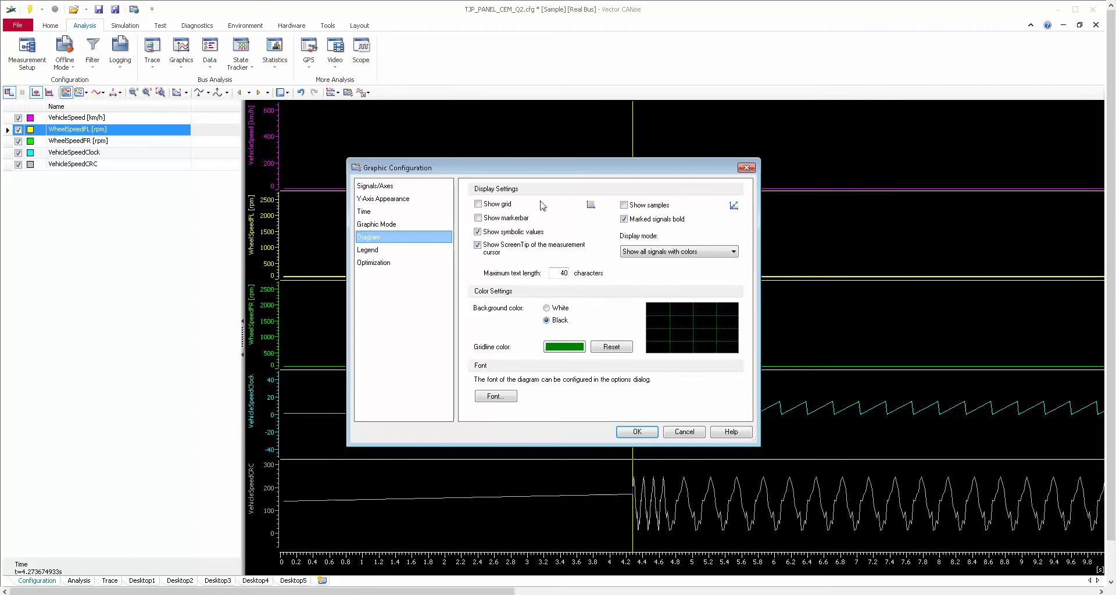
{"action": "left_click_drag", "start_coordinate": [531, 169], "coordinate": [460, 166]}
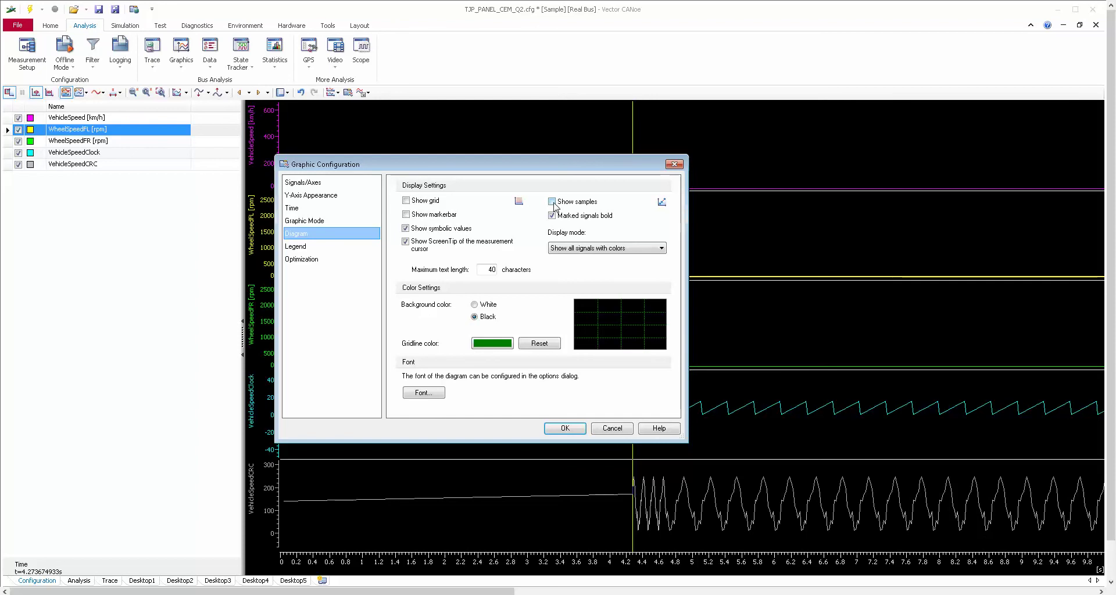
{"action": "left_click", "coordinate": [553, 202]}
{"action": "left_click", "coordinate": [573, 433]}
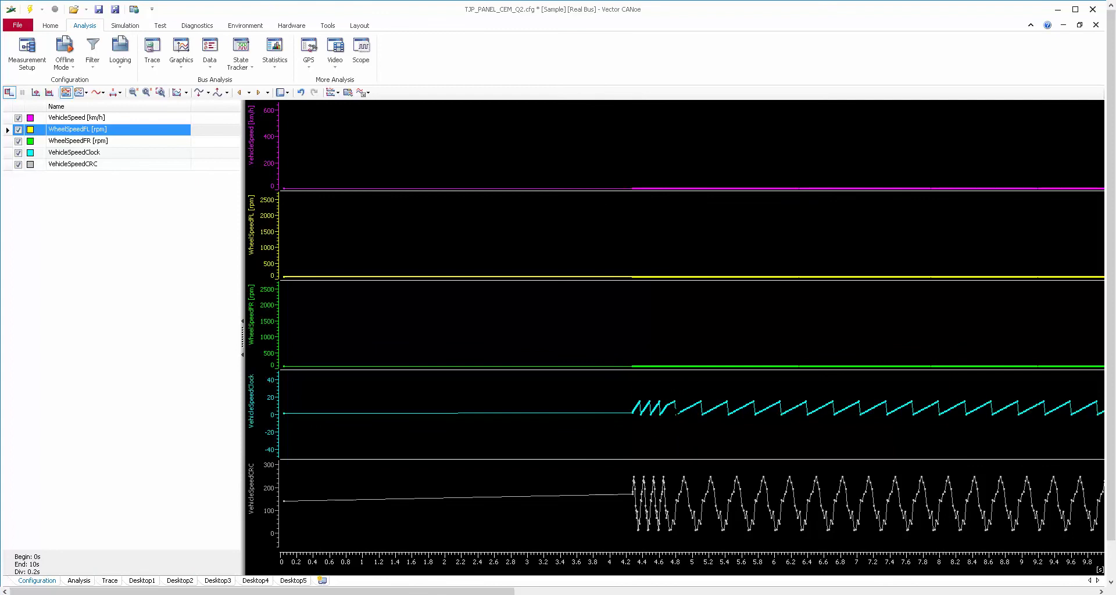
{"action": "double_click", "coordinate": [644, 296]}
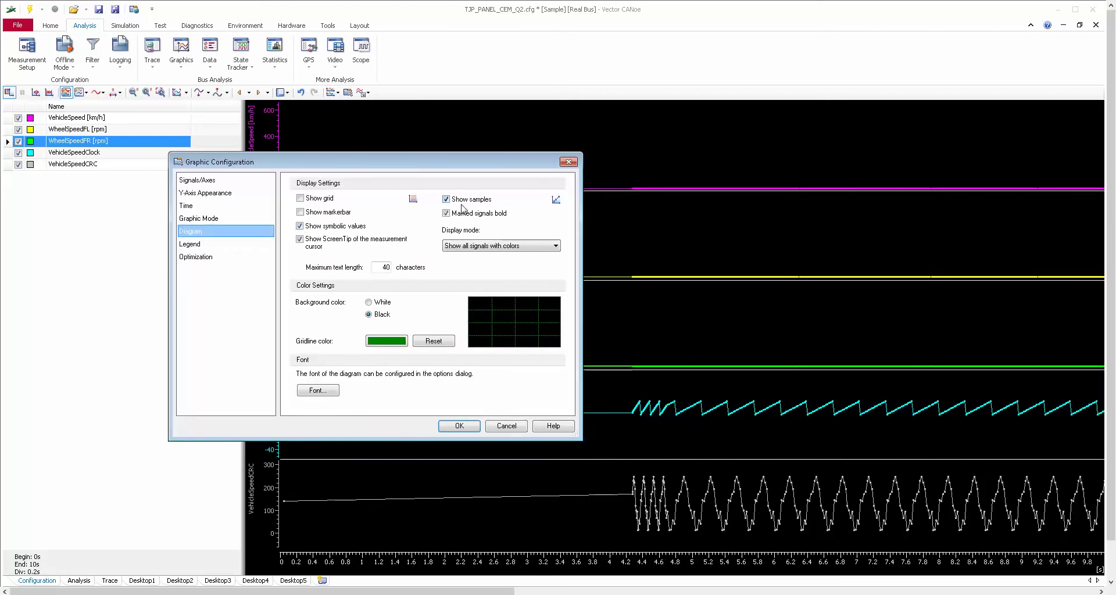
{"action": "left_click", "coordinate": [447, 201]}
{"action": "left_click", "coordinate": [459, 426]}
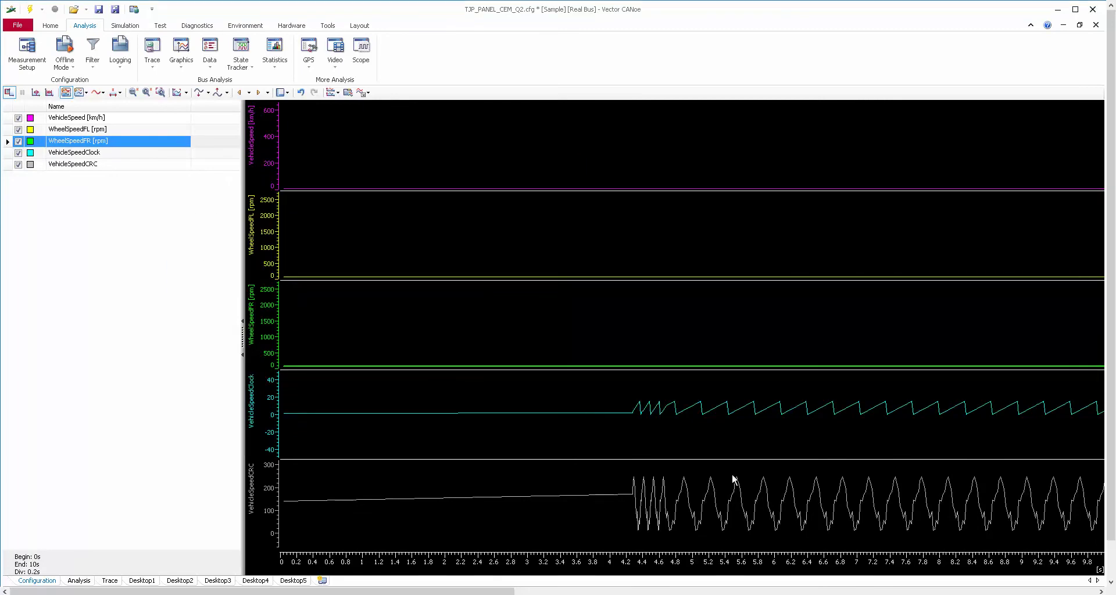
{"action": "double_click", "coordinate": [578, 302]}
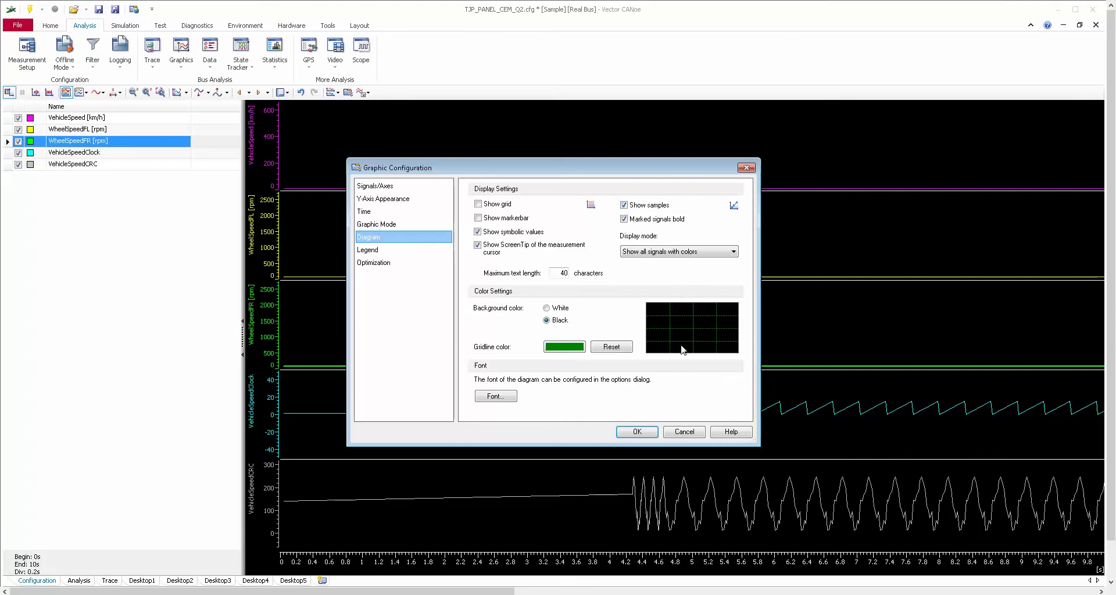
{"action": "left_click", "coordinate": [639, 430]}
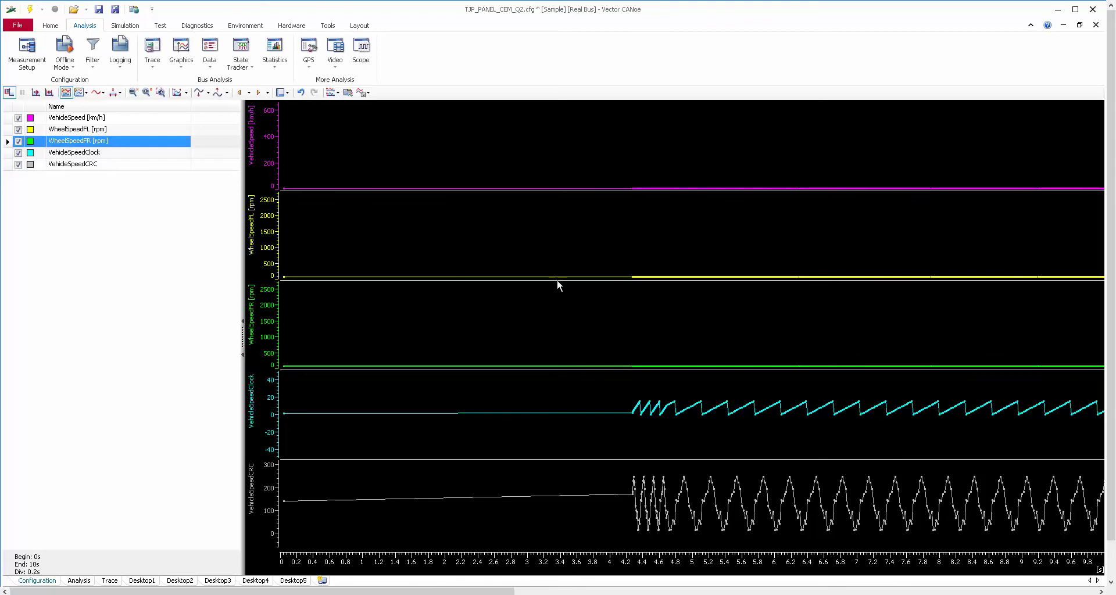
{"action": "double_click", "coordinate": [552, 223]}
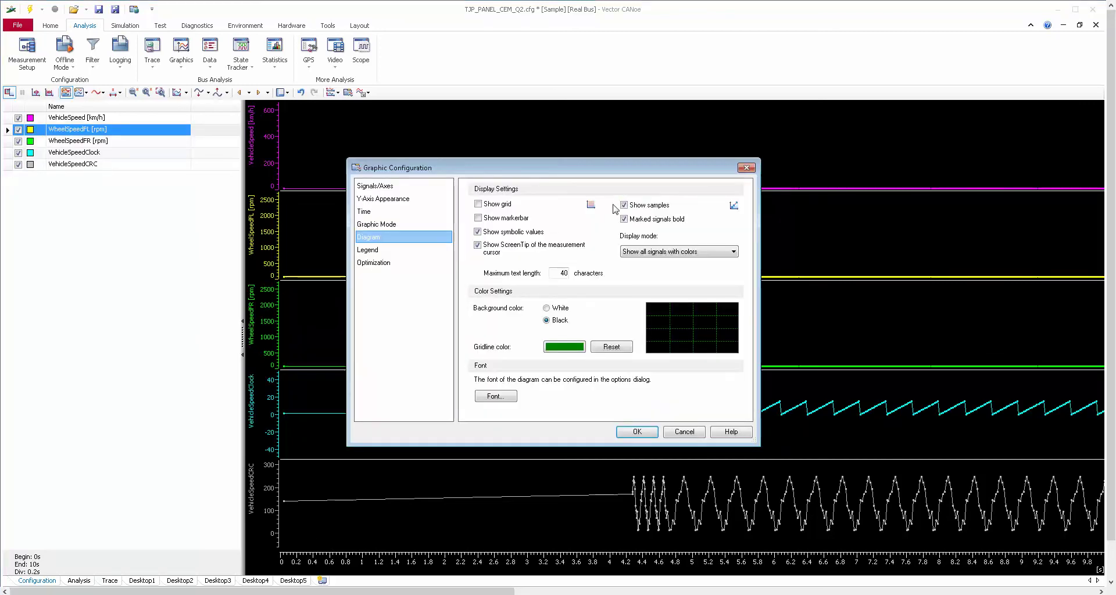
- Set the signal display mode to Gray unmarked signals and confirm the Graphic Configuration
{"action": "left_click_drag", "start_coordinate": [623, 169], "coordinate": [470, 124]}
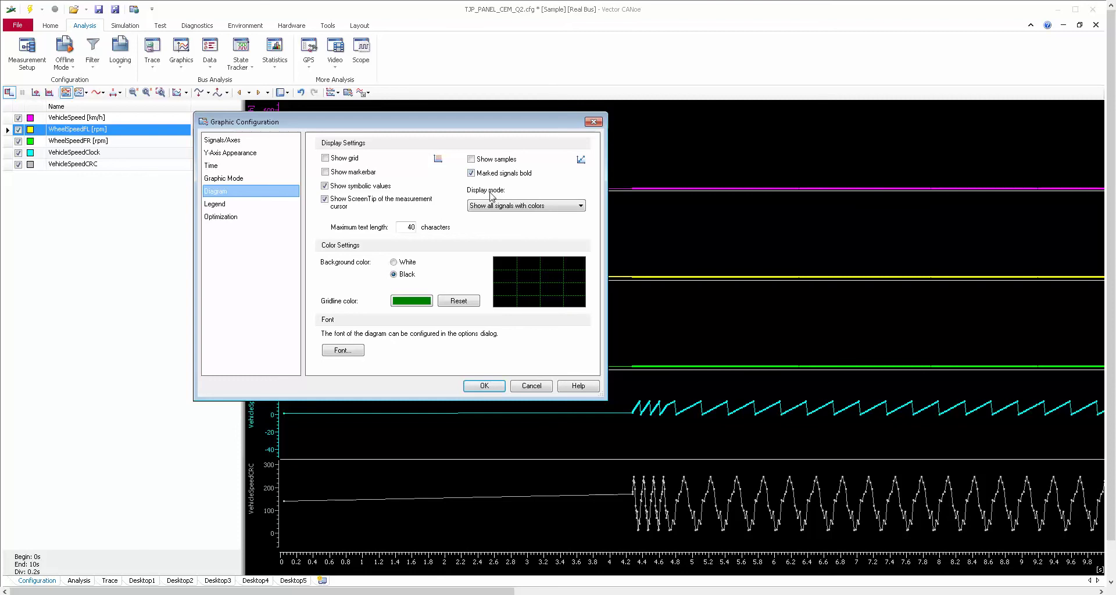
{"action": "left_click", "coordinate": [497, 206]}
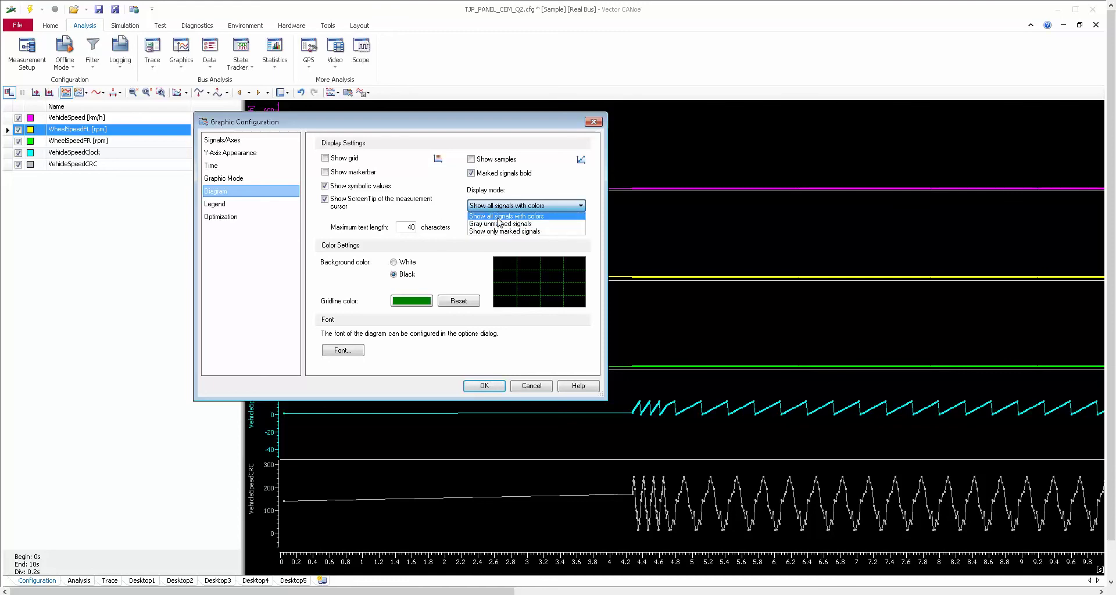
{"action": "left_click", "coordinate": [497, 219]}
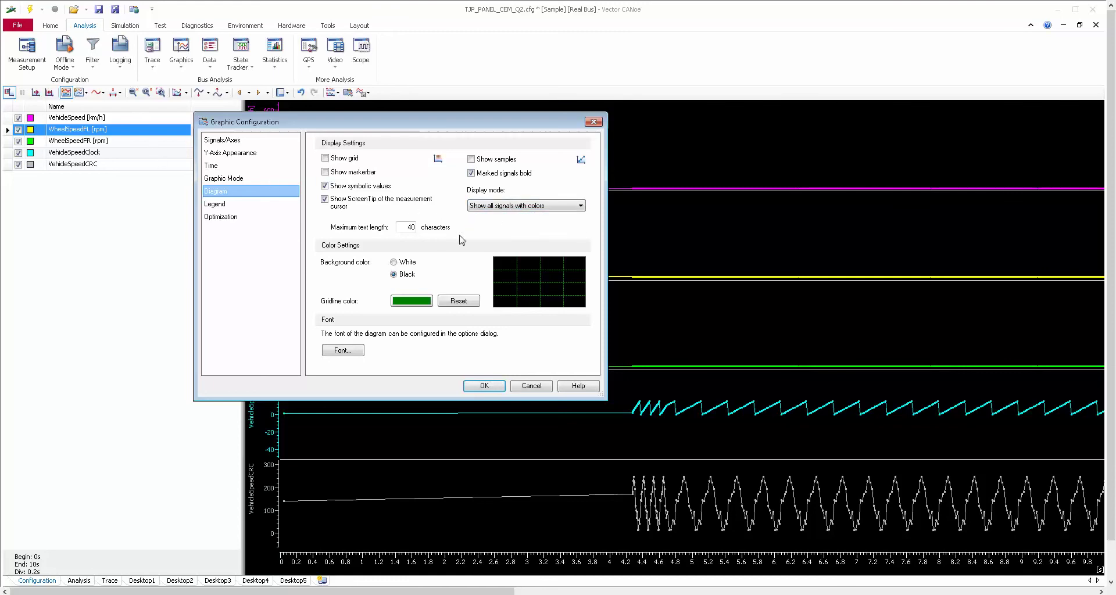
{"action": "left_click", "coordinate": [487, 208]}
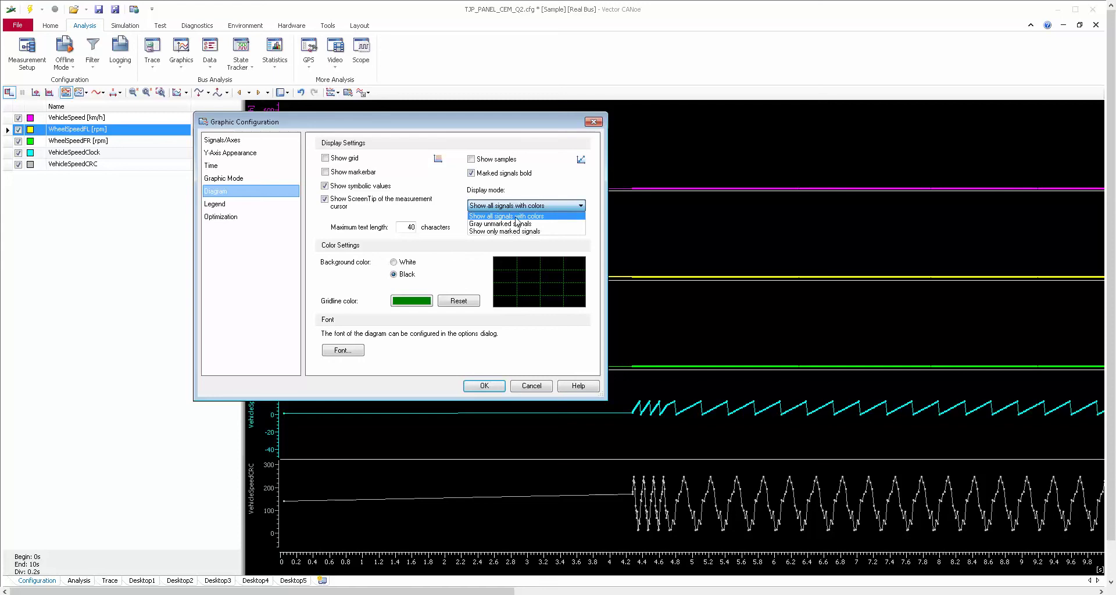
{"action": "left_click", "coordinate": [486, 224]}
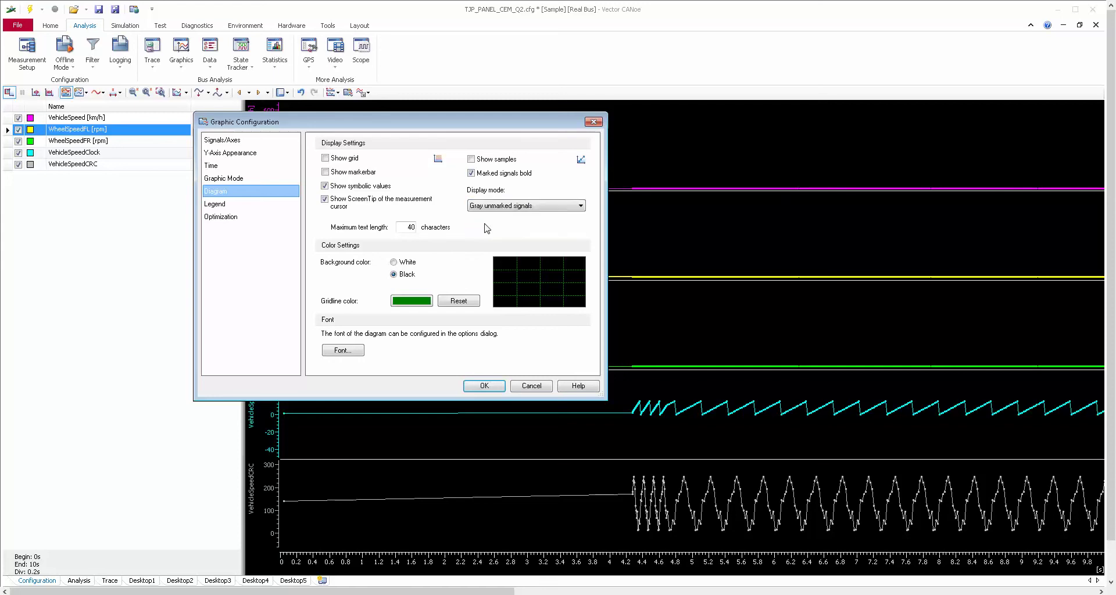
{"action": "left_click", "coordinate": [489, 386]}
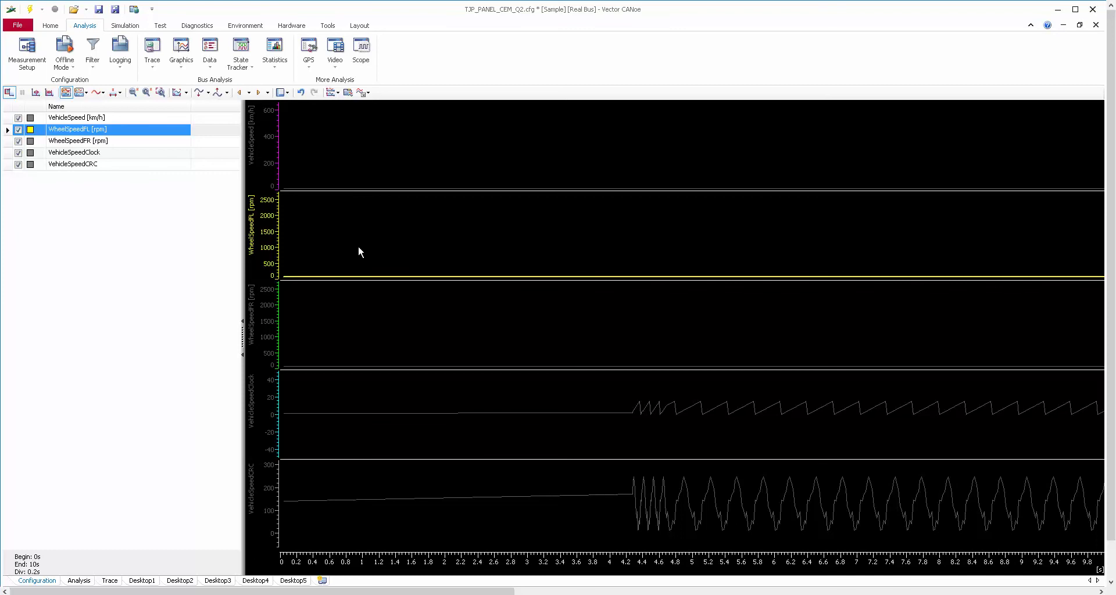
- Mark WheelSpeedFR, then VehicleSpeedClock, and reopen the Graphic Configuration Diagram page
{"action": "left_click", "coordinate": [56, 143]}
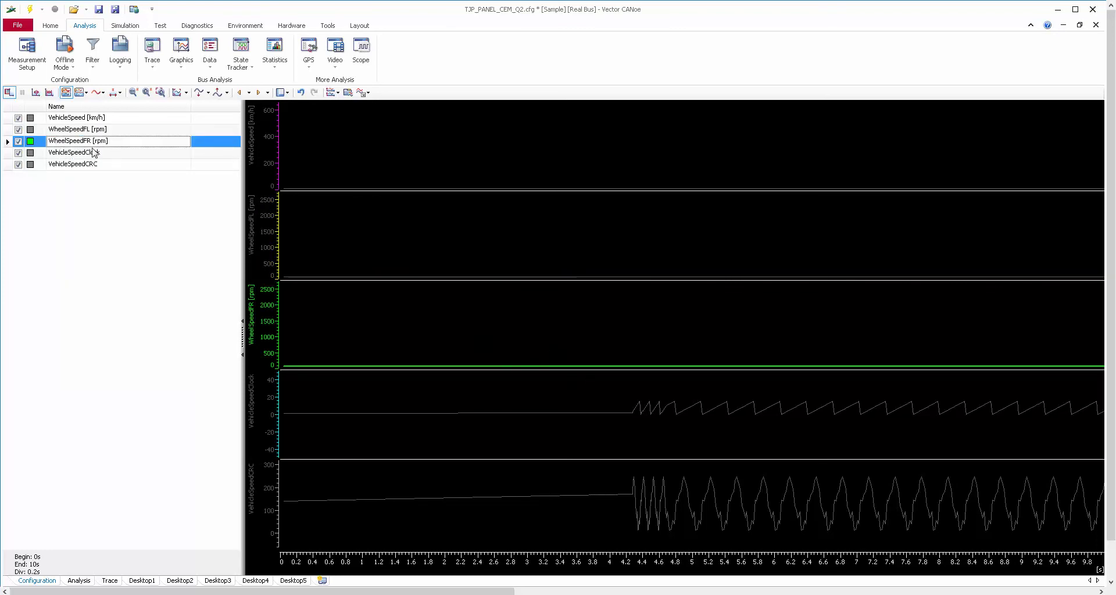
{"action": "left_click", "coordinate": [64, 154]}
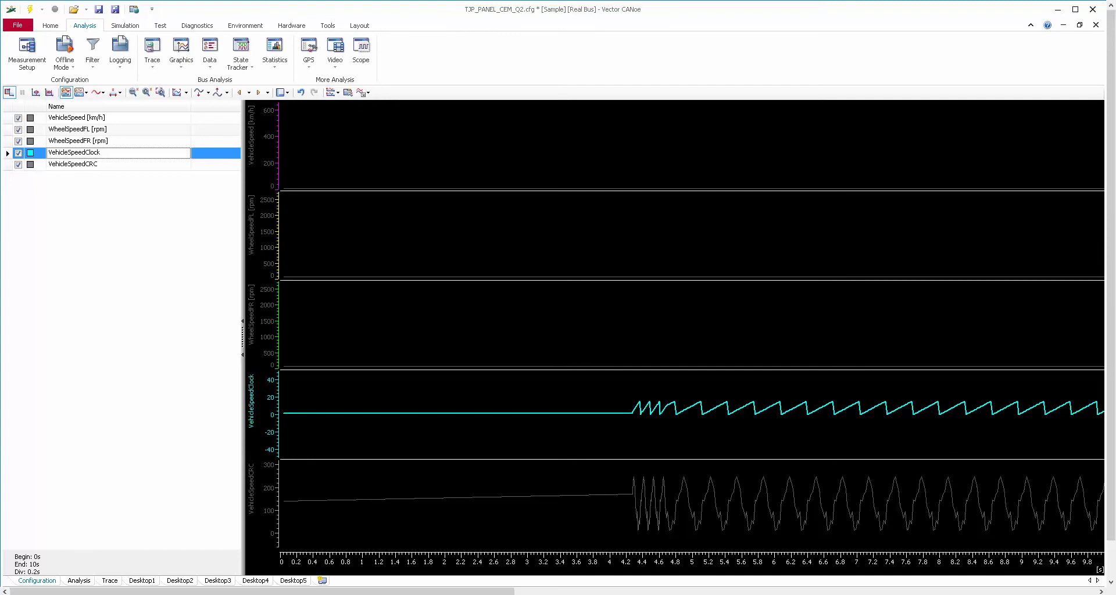
{"action": "double_click", "coordinate": [599, 341]}
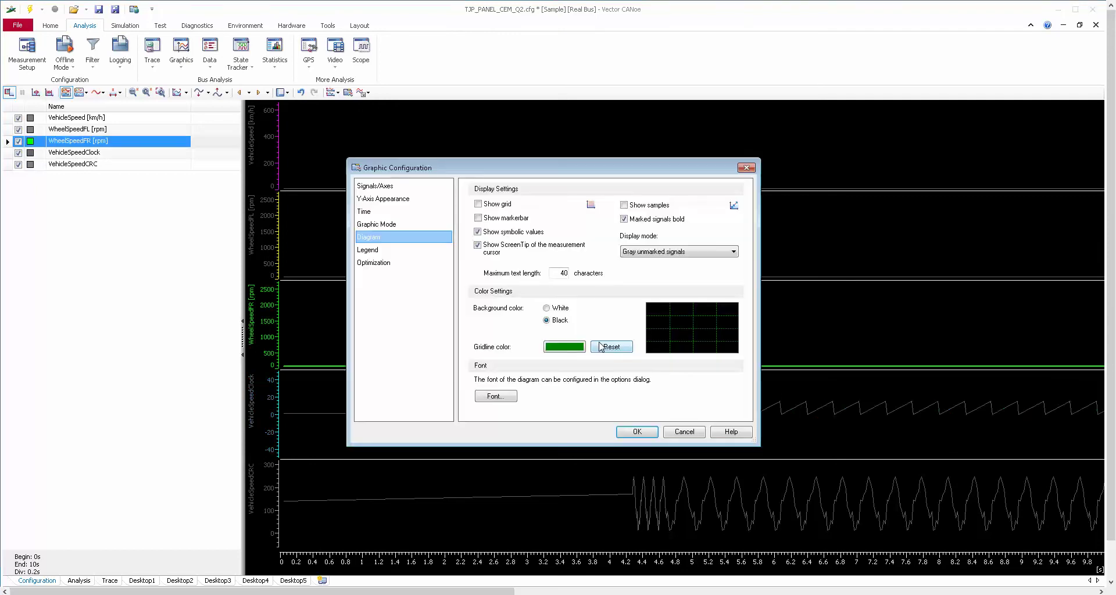
- Set the display mode to Show only marked signals and apply it
{"action": "left_click", "coordinate": [652, 255]}
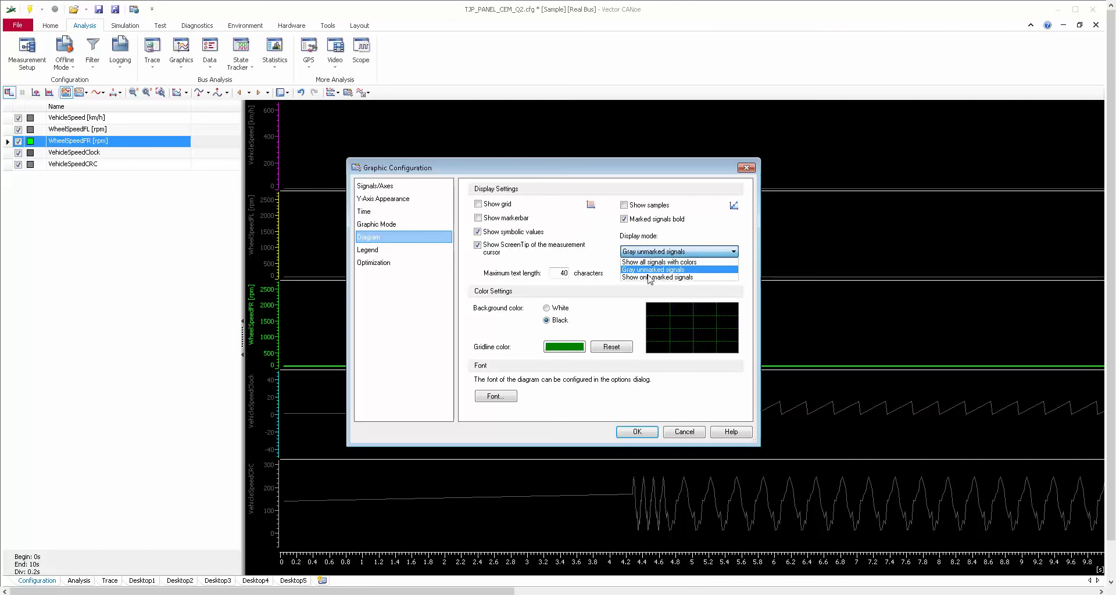
{"action": "left_click", "coordinate": [650, 279]}
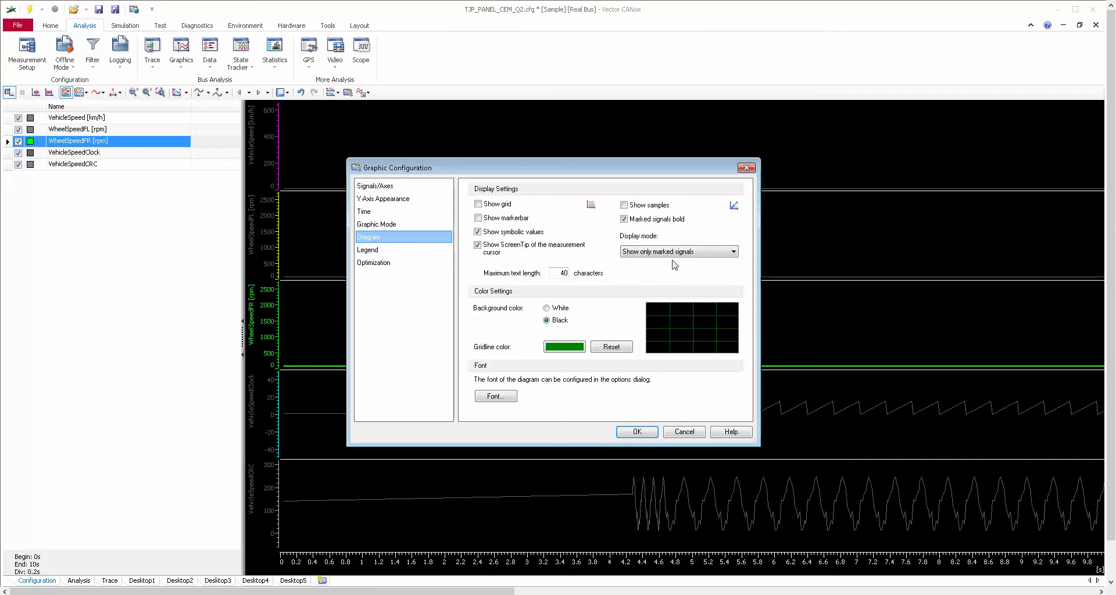
{"action": "left_click", "coordinate": [644, 433]}
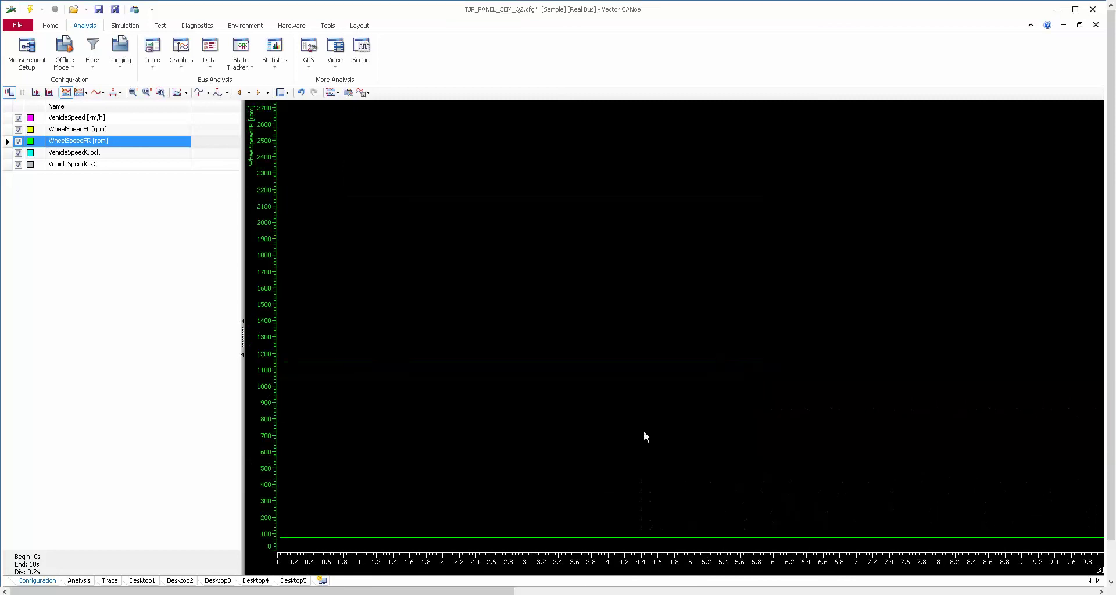
- Mark different combinations of VehicleSpeed, WheelSpeedFL, WheelSpeedFR, VehicleSpeedClock and VehicleSpeedCRC to compare traces
{"action": "left_click", "coordinate": [58, 118]}
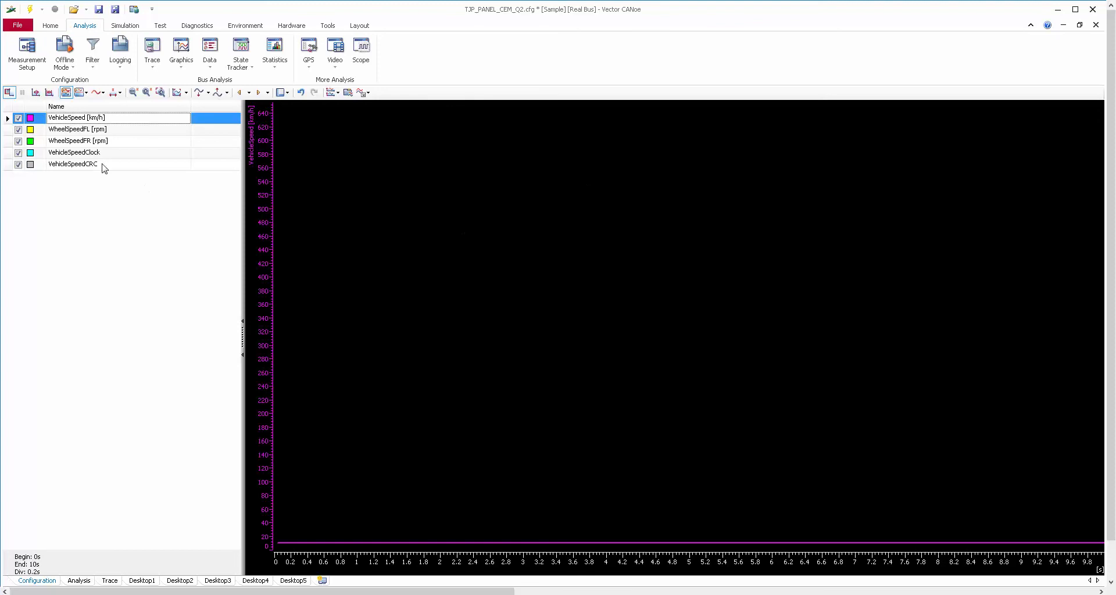
{"action": "left_click", "coordinate": [65, 131]}
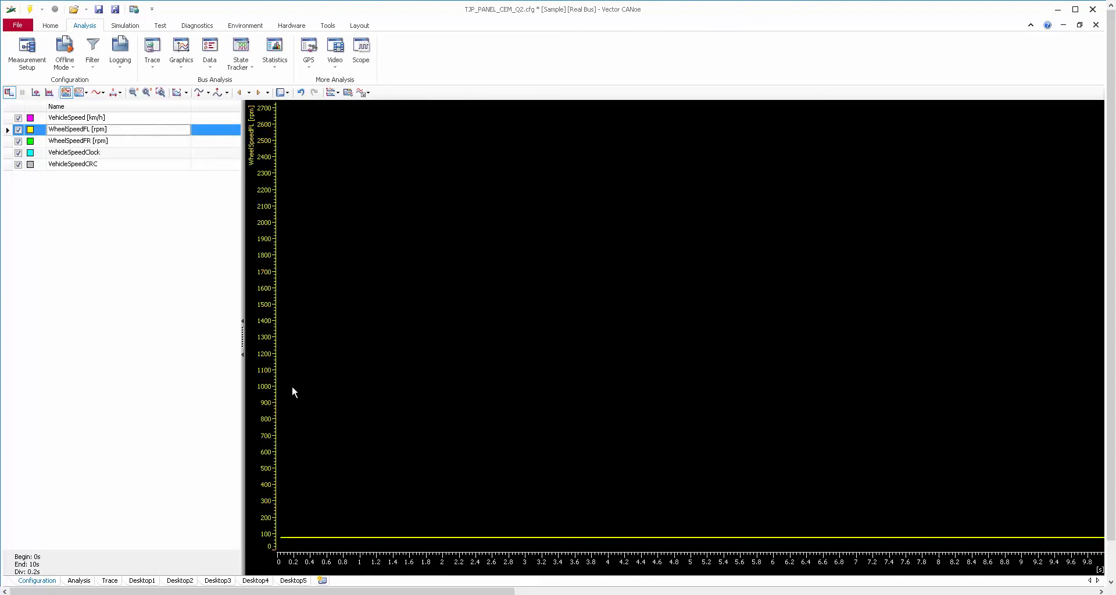
{"action": "left_click", "coordinate": [60, 166]}
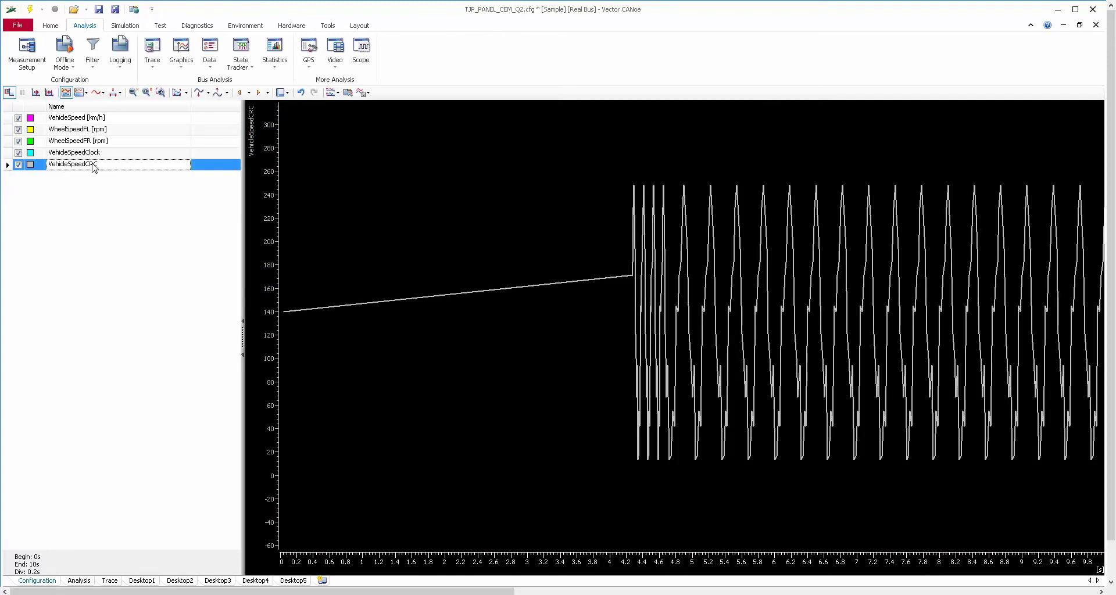
{"action": "left_click", "coordinate": [60, 121]}
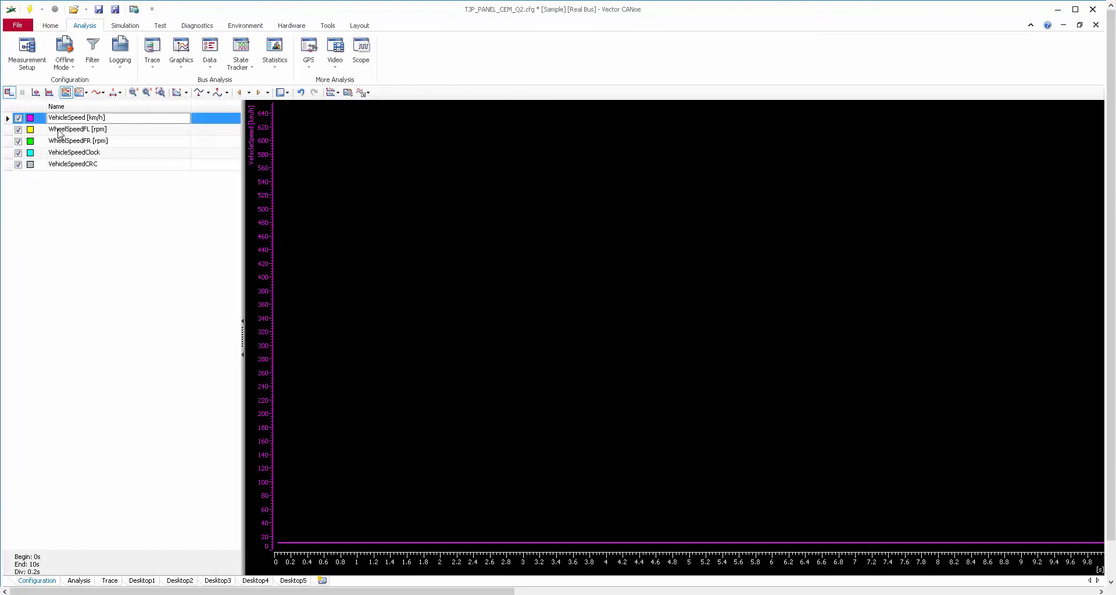
{"action": "left_click", "coordinate": [56, 131], "text": "ctrl"}
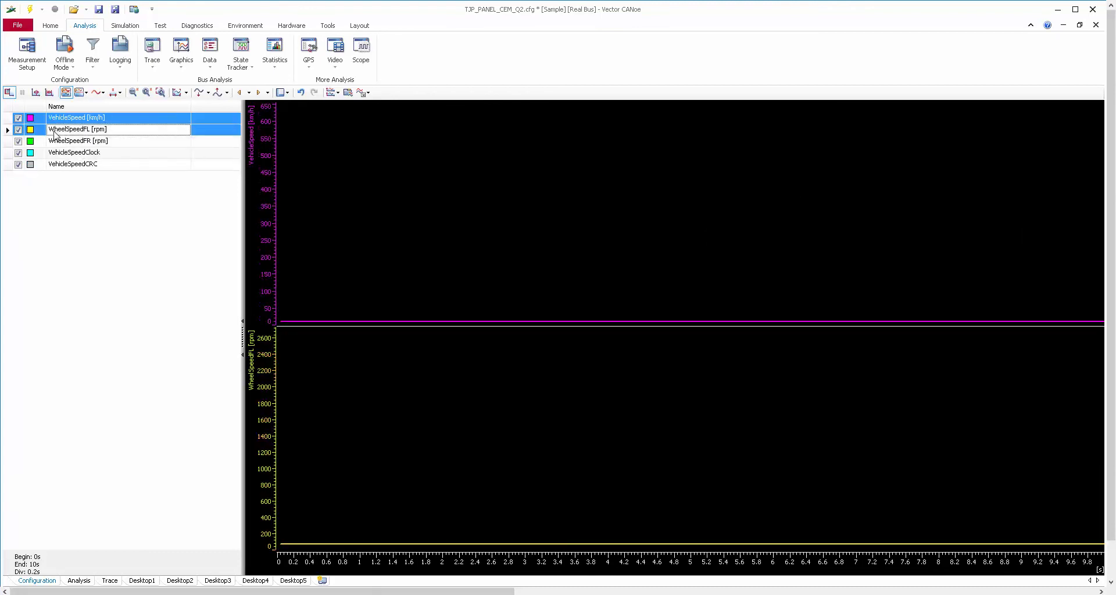
{"action": "left_click", "coordinate": [55, 143], "text": "ctrl"}
{"action": "left_click", "coordinate": [55, 155], "text": "ctrl"}
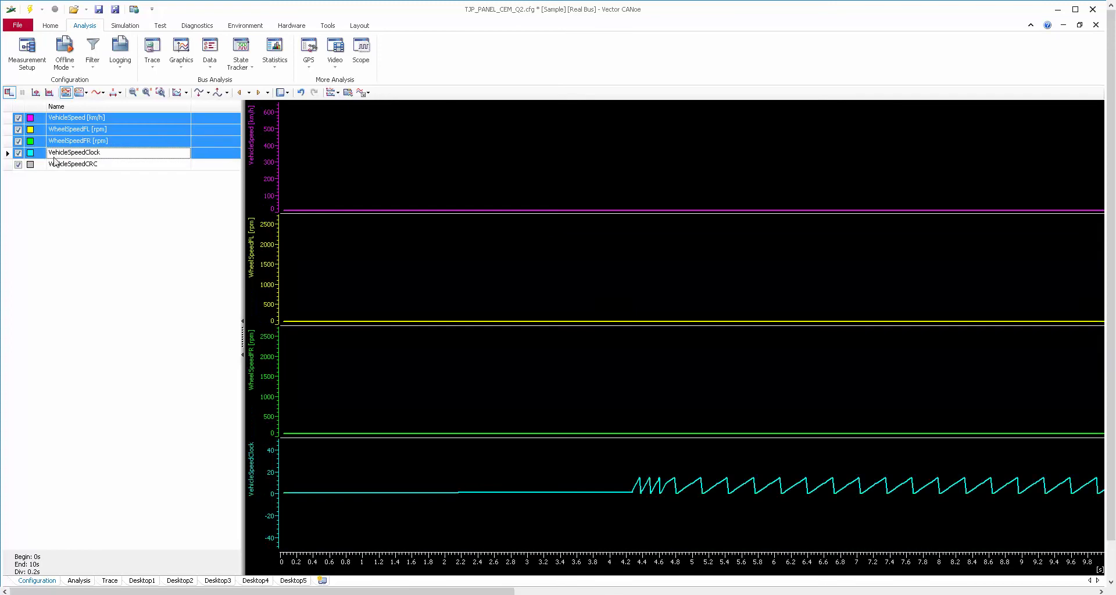
{"action": "left_click", "coordinate": [55, 165], "text": "ctrl"}
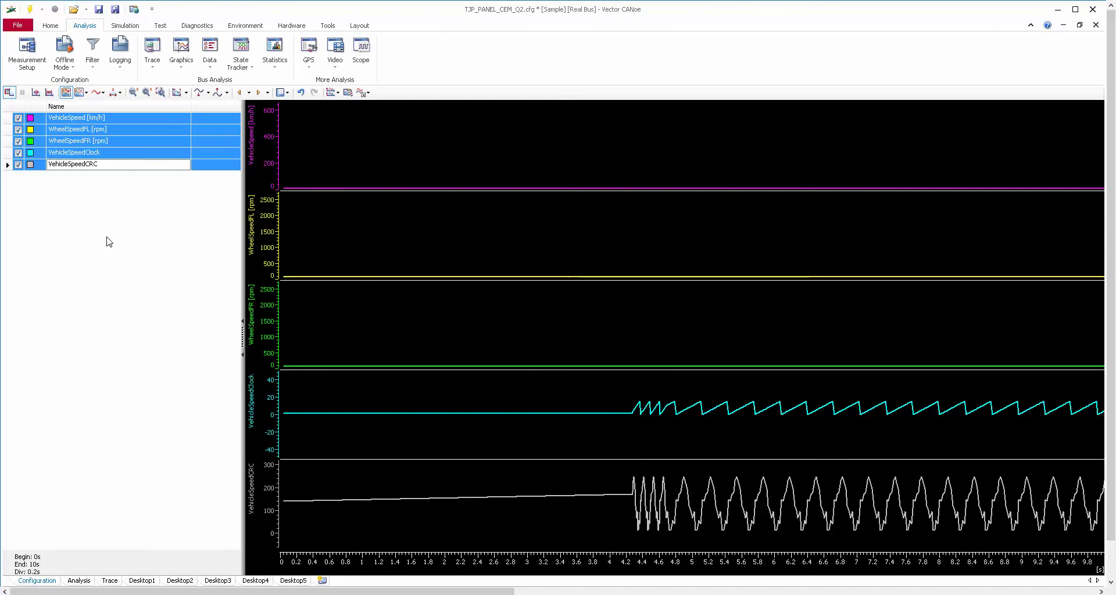
{"action": "left_click", "coordinate": [88, 143]}
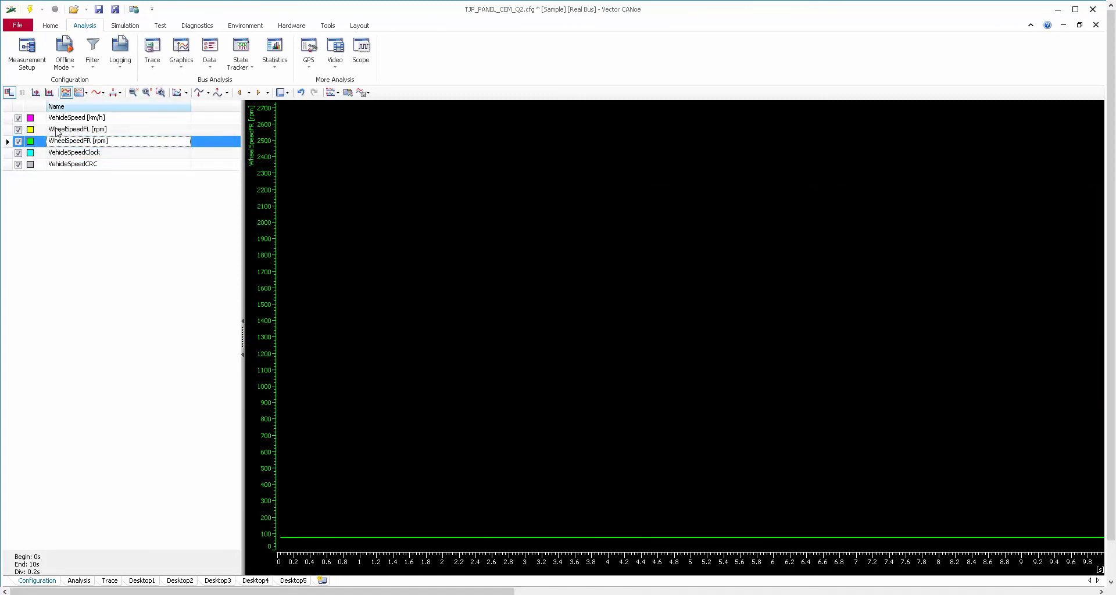
{"action": "left_click", "coordinate": [87, 152]}
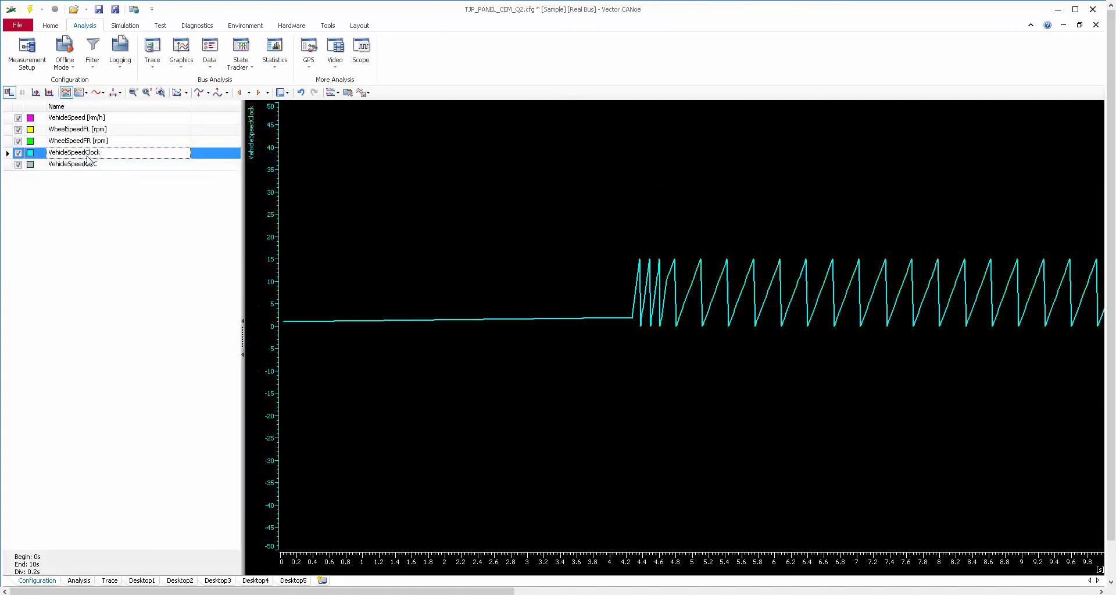
{"action": "left_click", "coordinate": [88, 166], "text": "shift"}
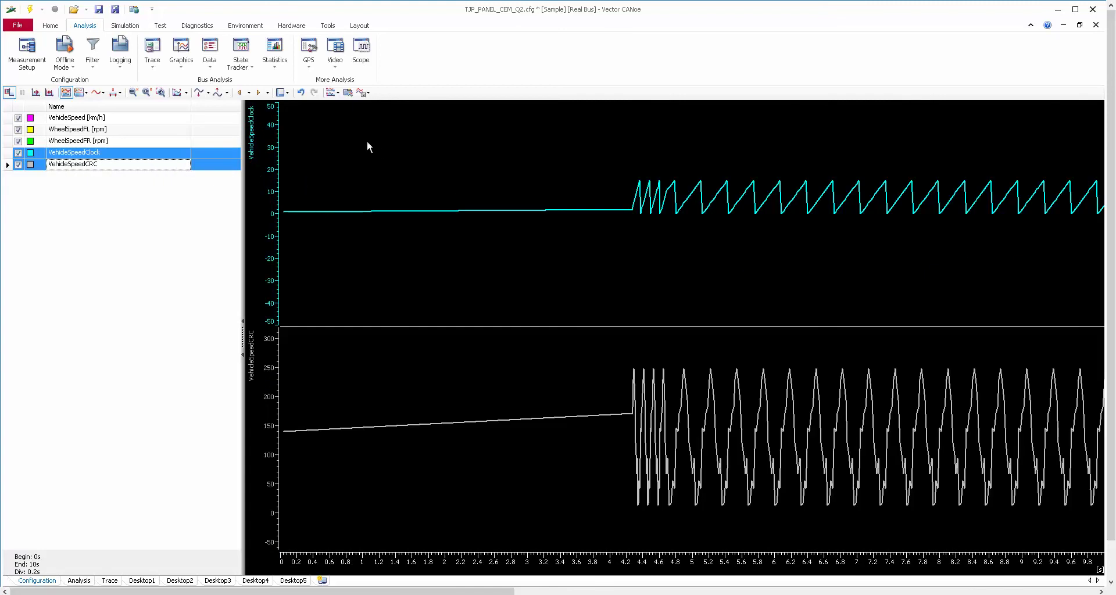
- In the diagram settings, choose Show all signals with colors and a white background
{"action": "double_click", "coordinate": [391, 139]}
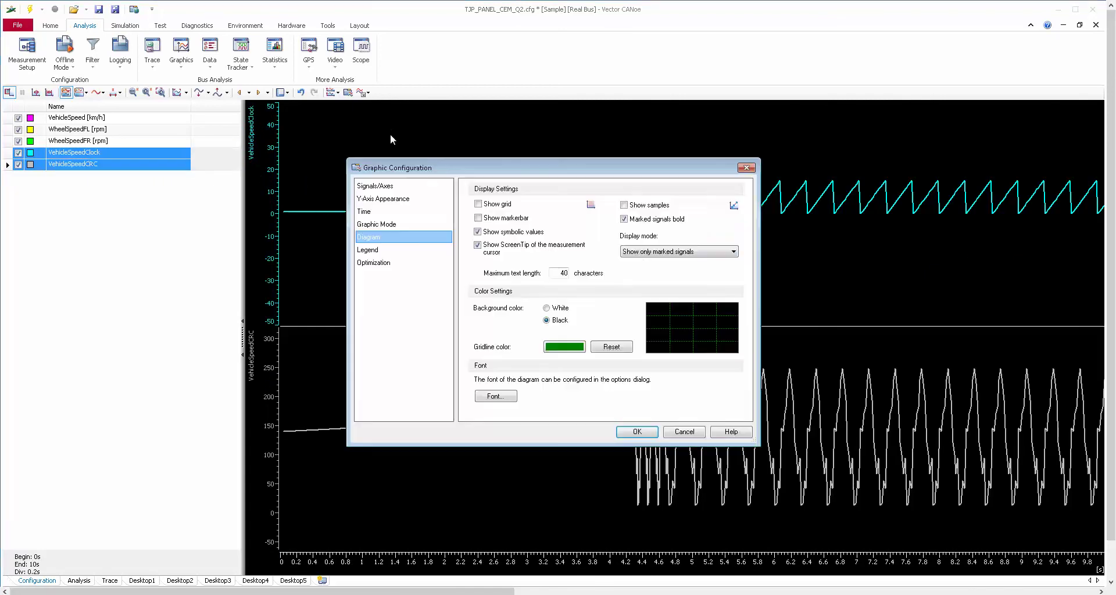
{"action": "left_click", "coordinate": [643, 255]}
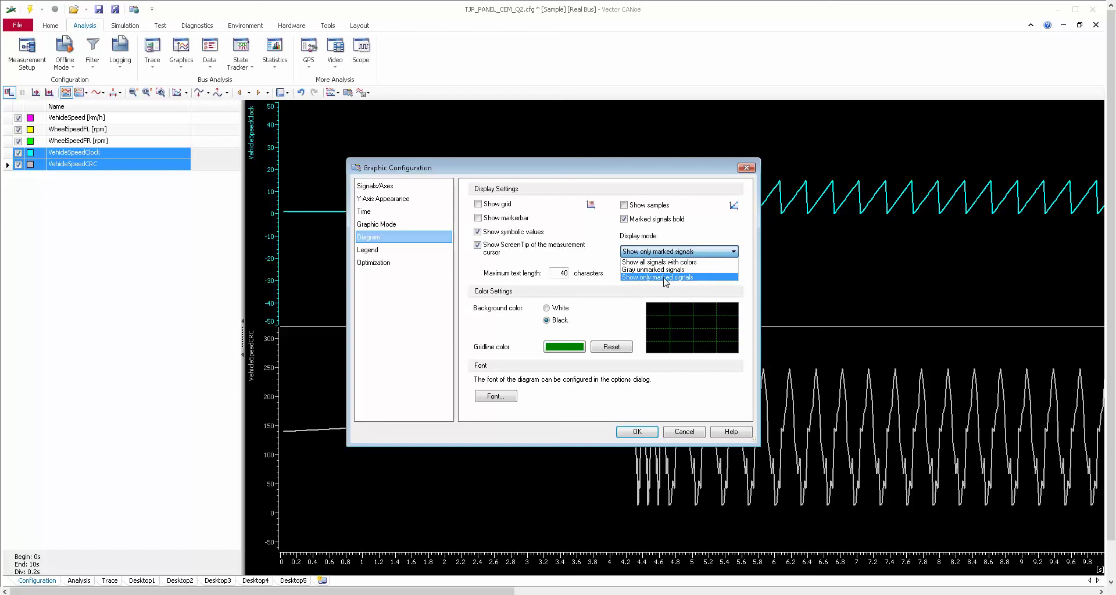
{"action": "left_click", "coordinate": [658, 263]}
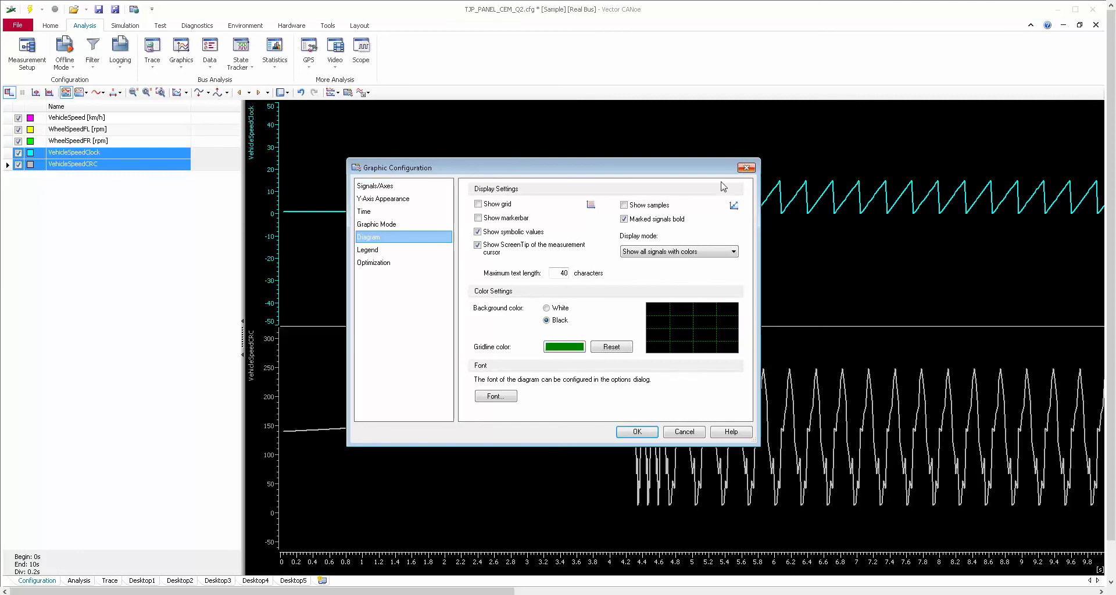
{"action": "left_click", "coordinate": [547, 309]}
- Preview the white background, then switch back to black with green gridlines and apply
{"action": "left_click", "coordinate": [638, 432]}
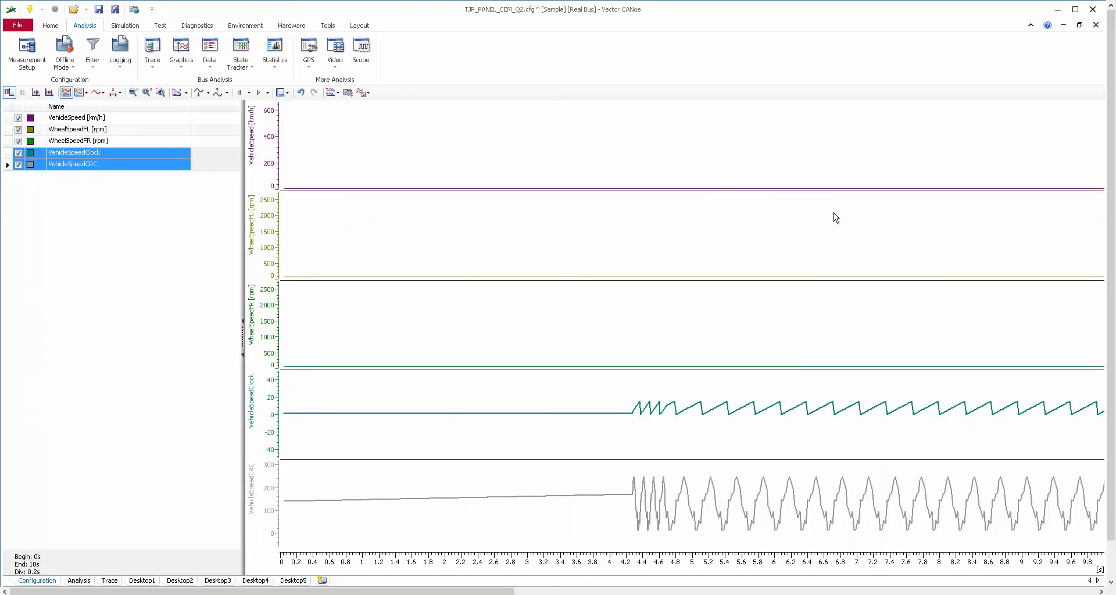
{"action": "double_click", "coordinate": [417, 217]}
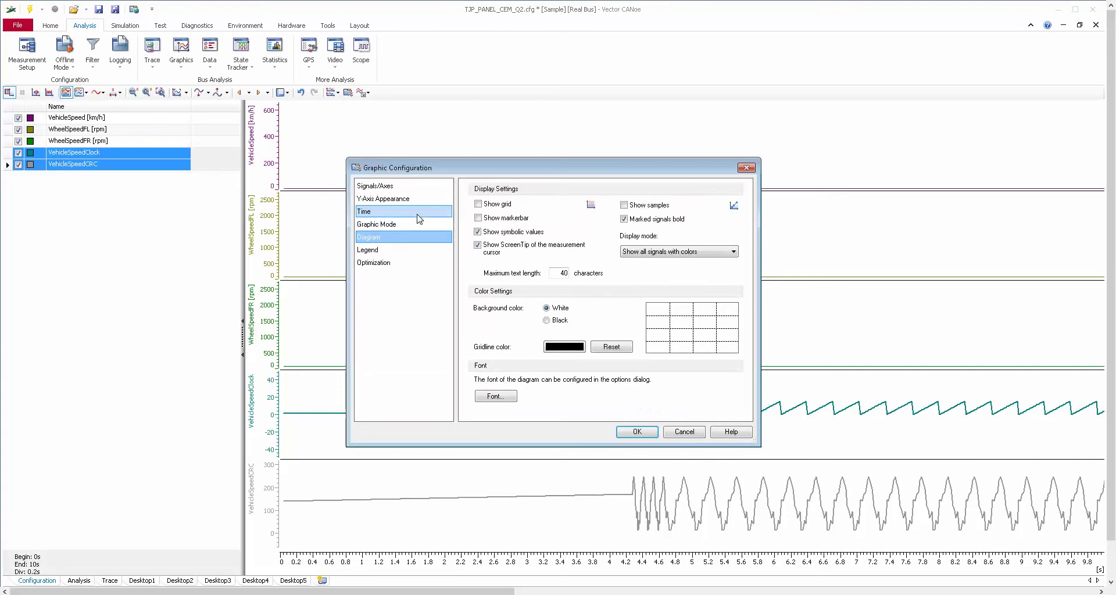
{"action": "left_click", "coordinate": [547, 320]}
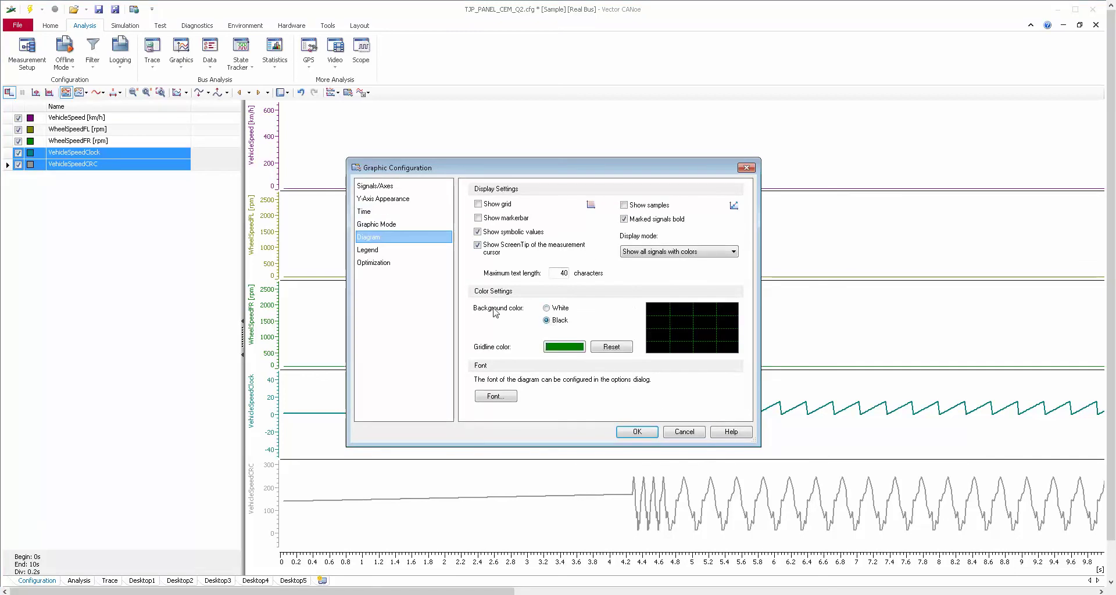
{"action": "left_click", "coordinate": [553, 349]}
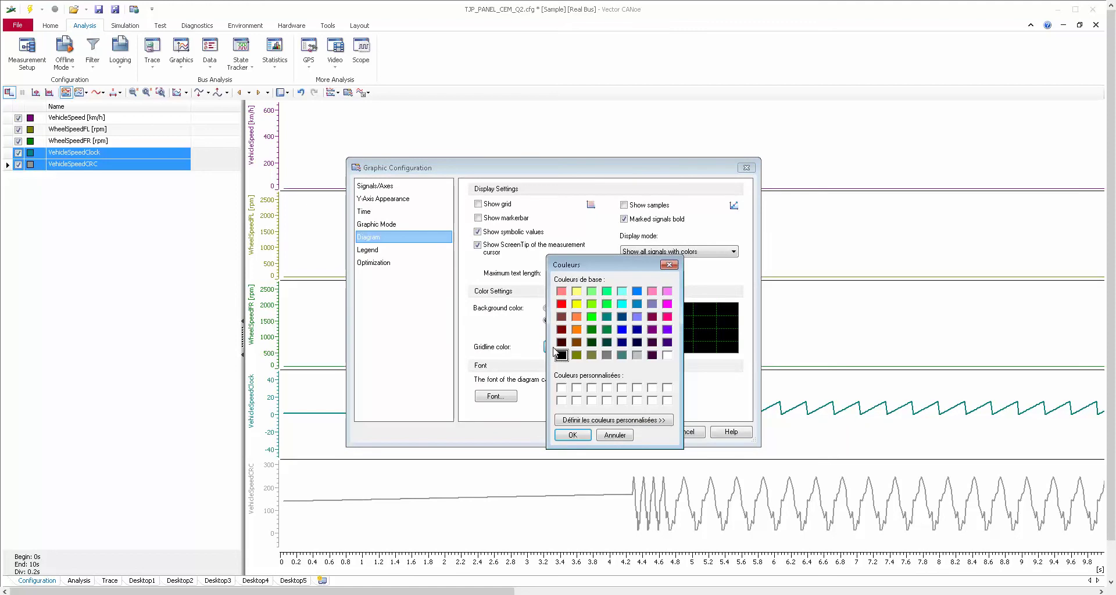
{"action": "key", "text": "Escape"}
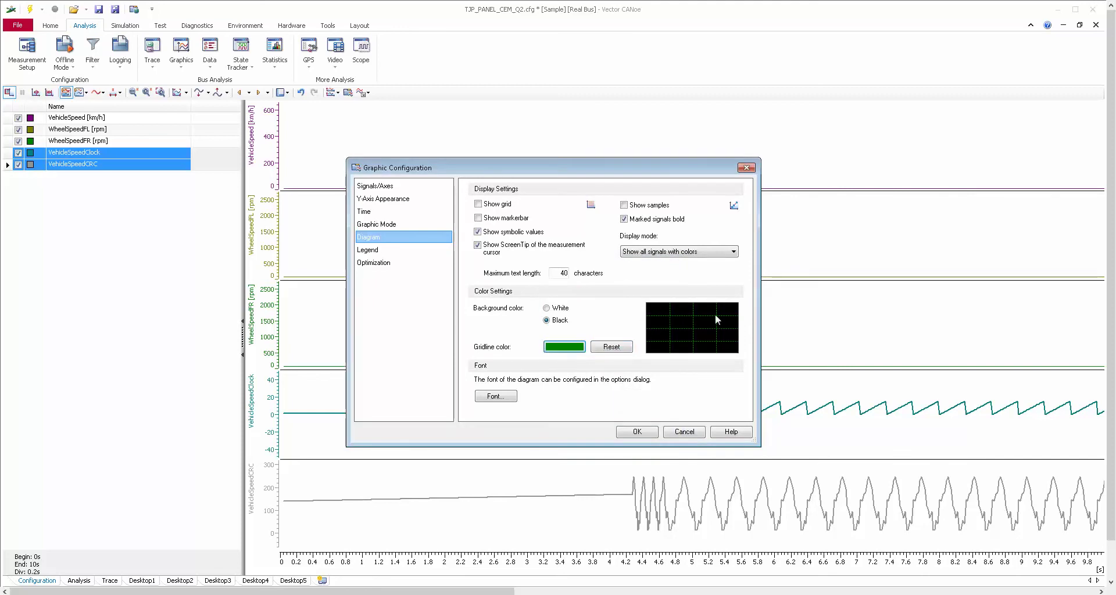
{"action": "key", "text": "Return"}
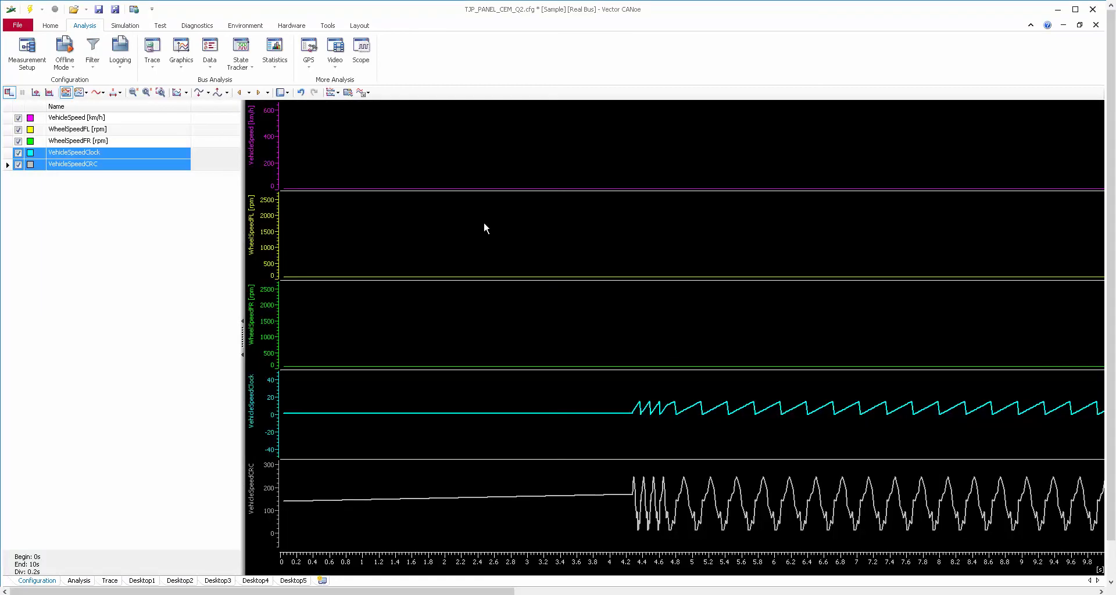
{"action": "double_click", "coordinate": [427, 223]}
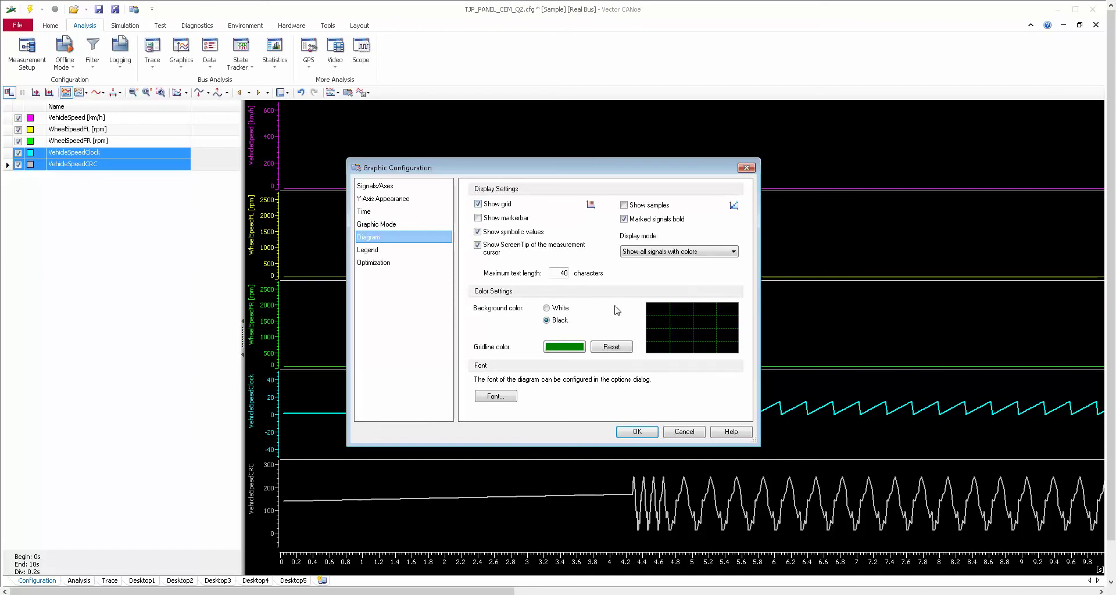
- Try red, then apply pale yellow as the gridline colour
{"action": "left_click", "coordinate": [638, 432]}
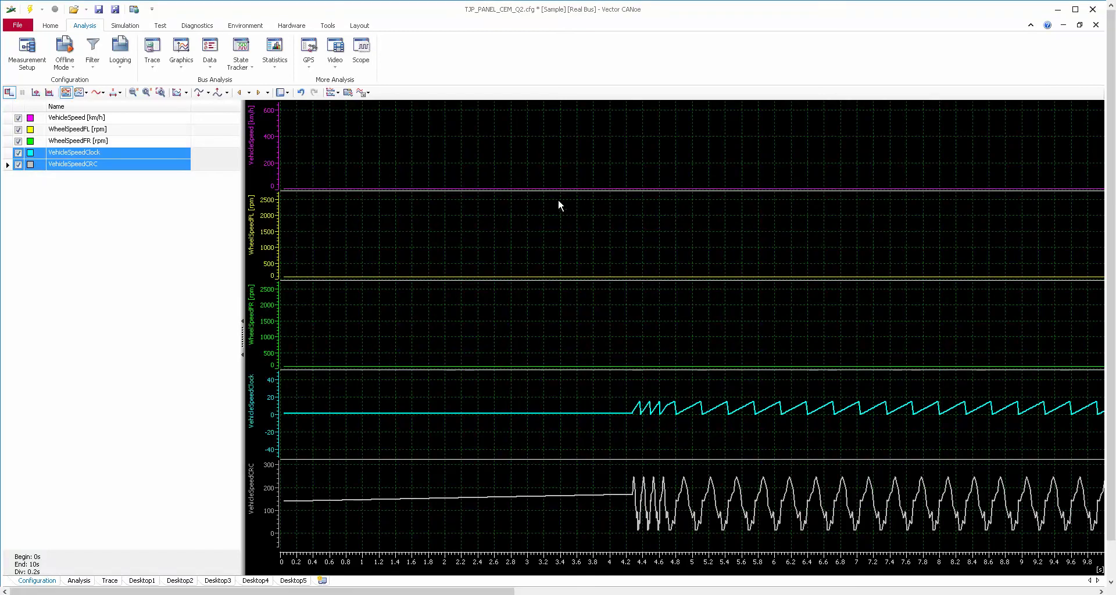
{"action": "double_click", "coordinate": [525, 217]}
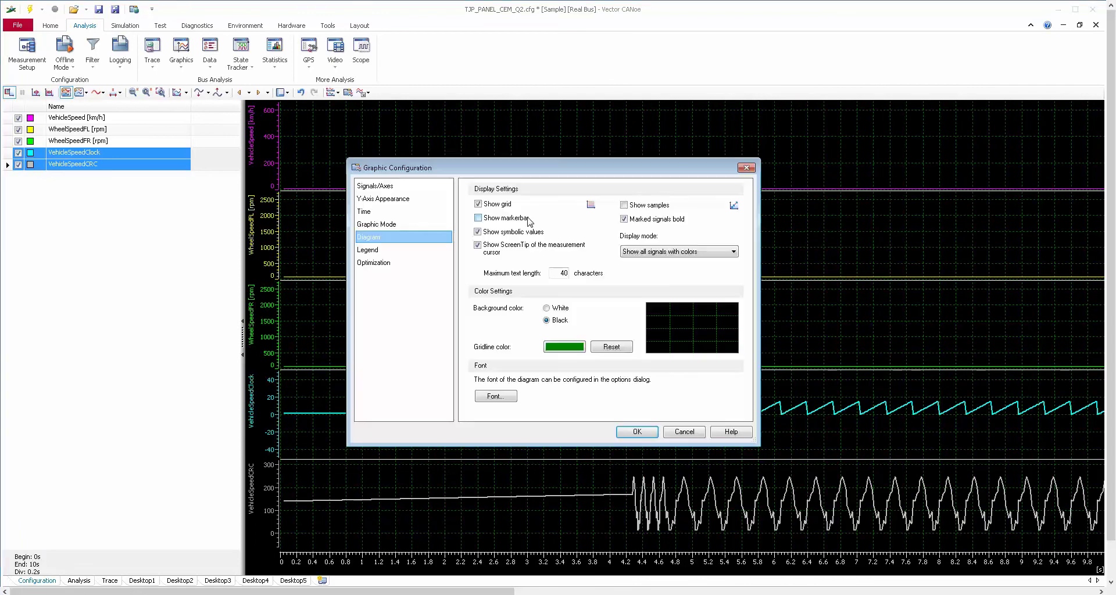
{"action": "left_click", "coordinate": [580, 351]}
{"action": "left_click", "coordinate": [561, 305]}
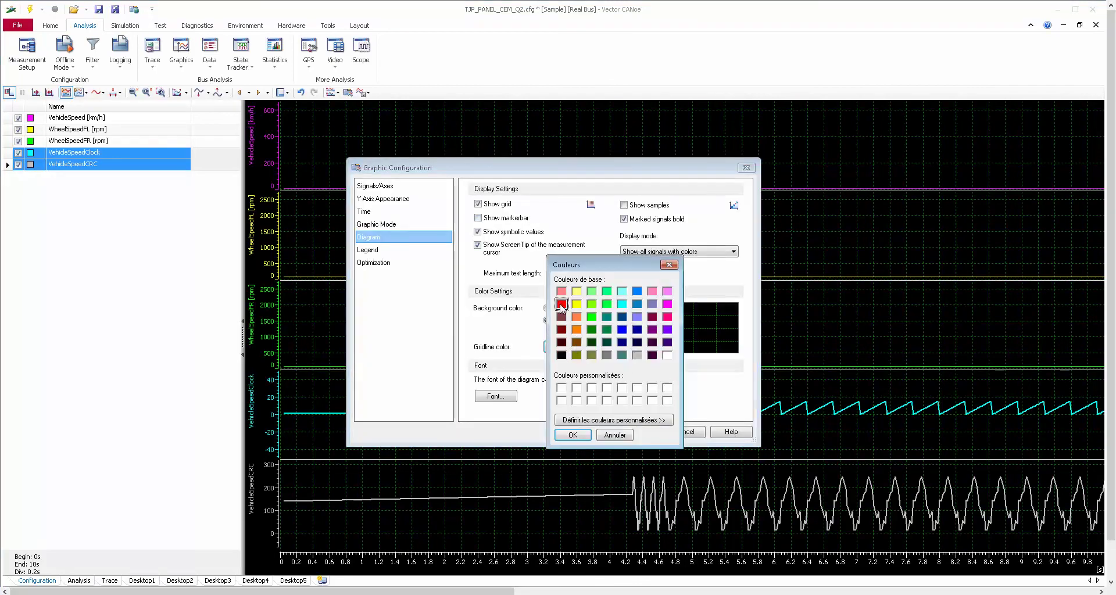
{"action": "left_click", "coordinate": [577, 291]}
{"action": "left_click", "coordinate": [578, 436]}
{"action": "left_click", "coordinate": [637, 432]}
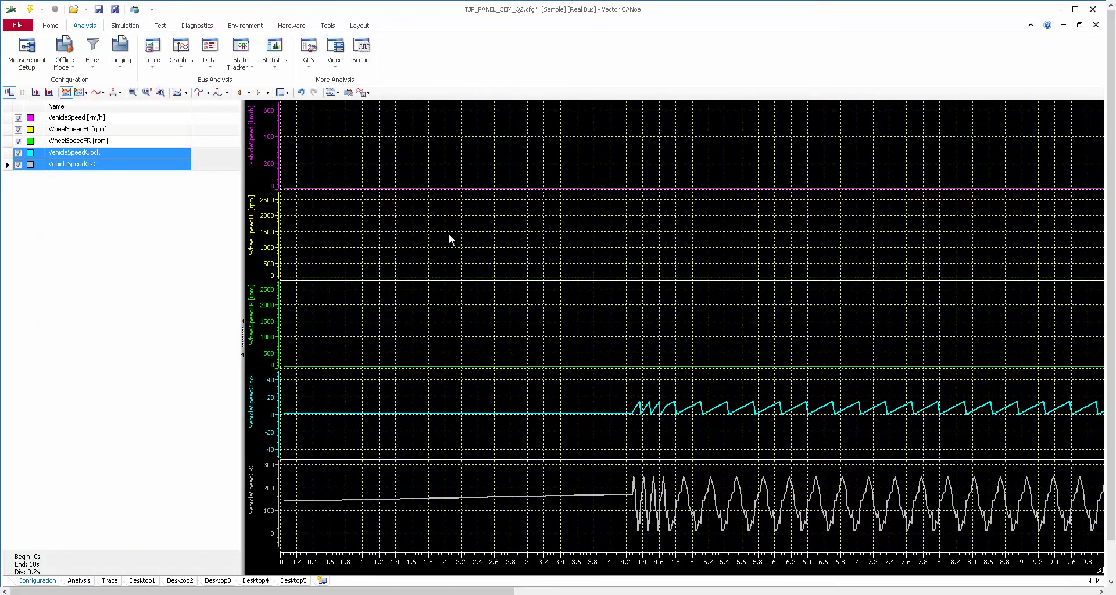
- Change the gridline colour to bright green and apply it
{"action": "double_click", "coordinate": [503, 225]}
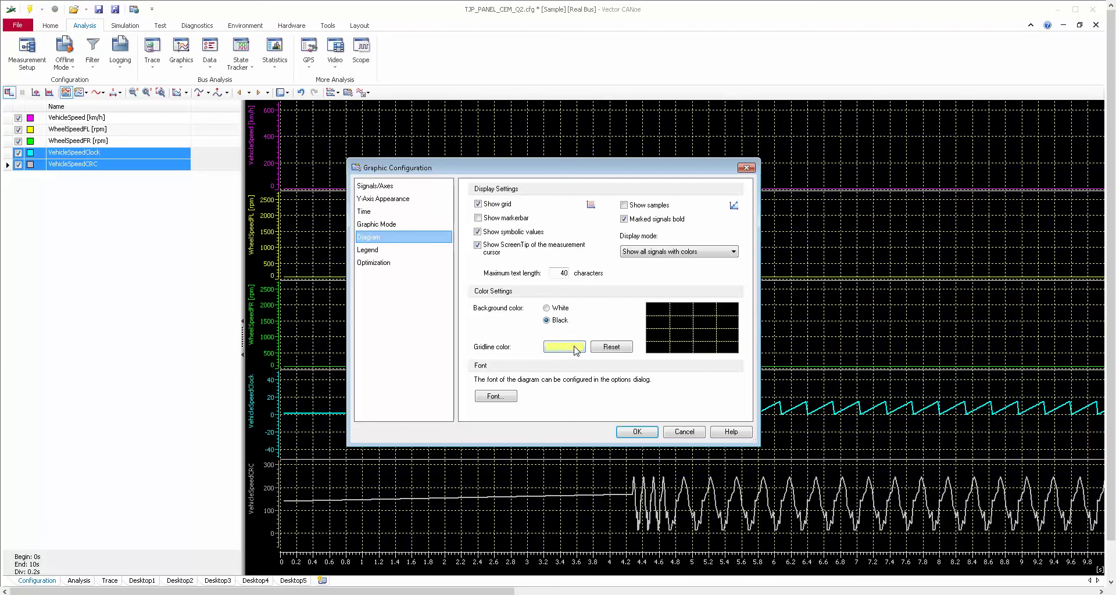
{"action": "left_click", "coordinate": [576, 347]}
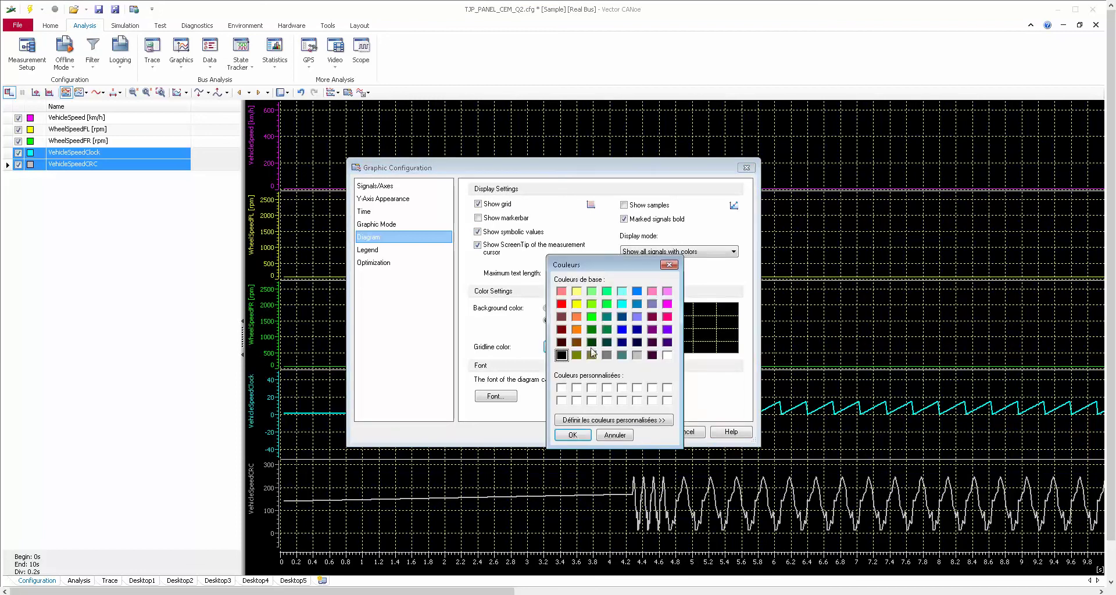
{"action": "left_click", "coordinate": [591, 317]}
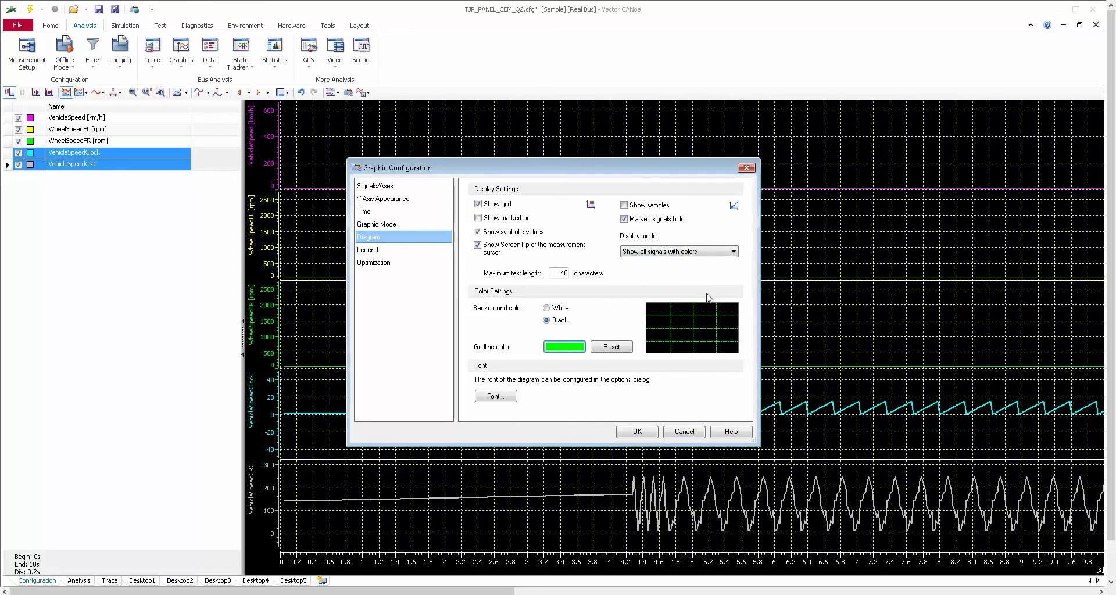
{"action": "left_click", "coordinate": [637, 432]}
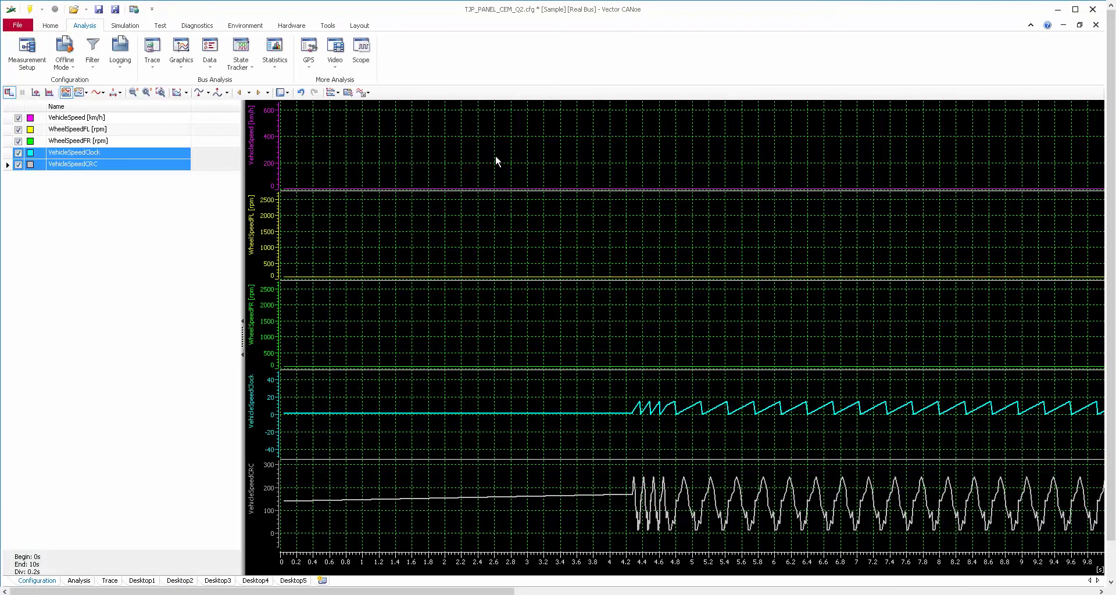
- Hide the grid and set the gridline colour to teal
{"action": "double_click", "coordinate": [369, 152]}
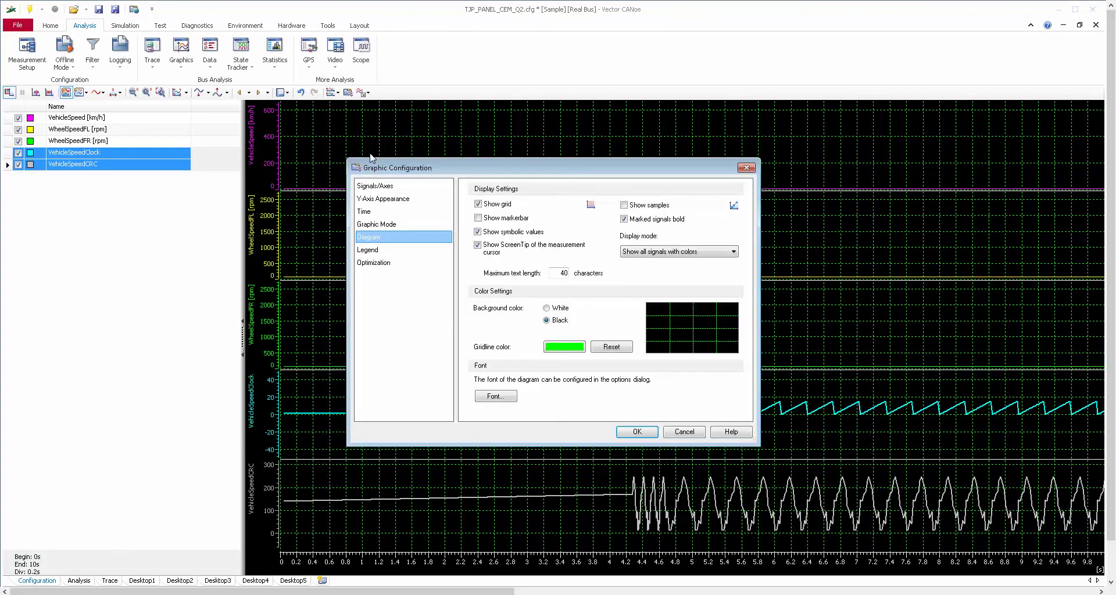
{"action": "left_click", "coordinate": [479, 205]}
{"action": "left_click", "coordinate": [578, 353]}
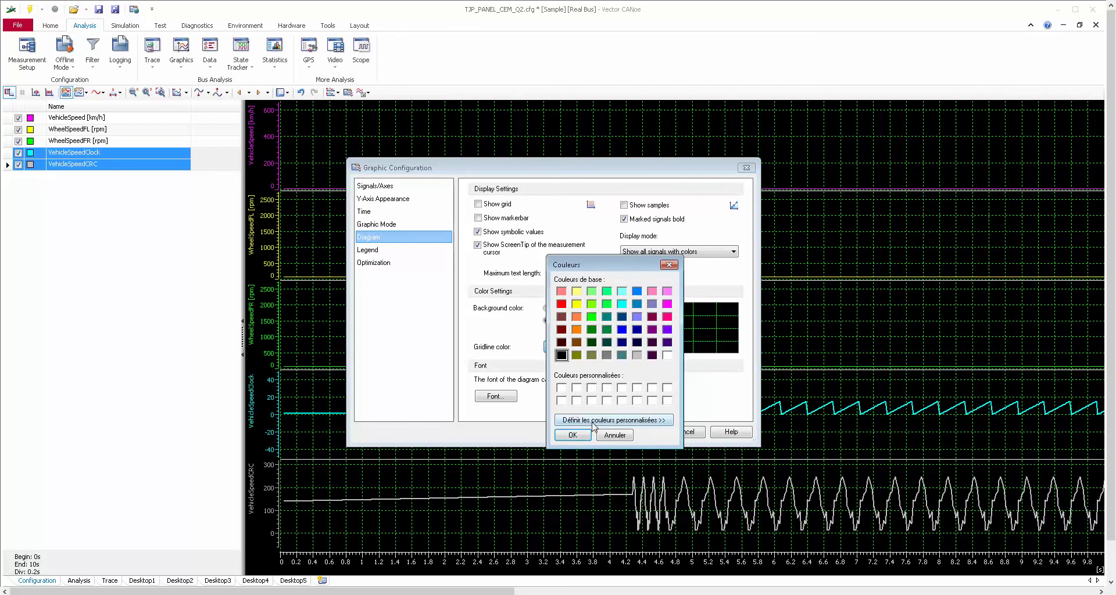
{"action": "left_click", "coordinate": [594, 421]}
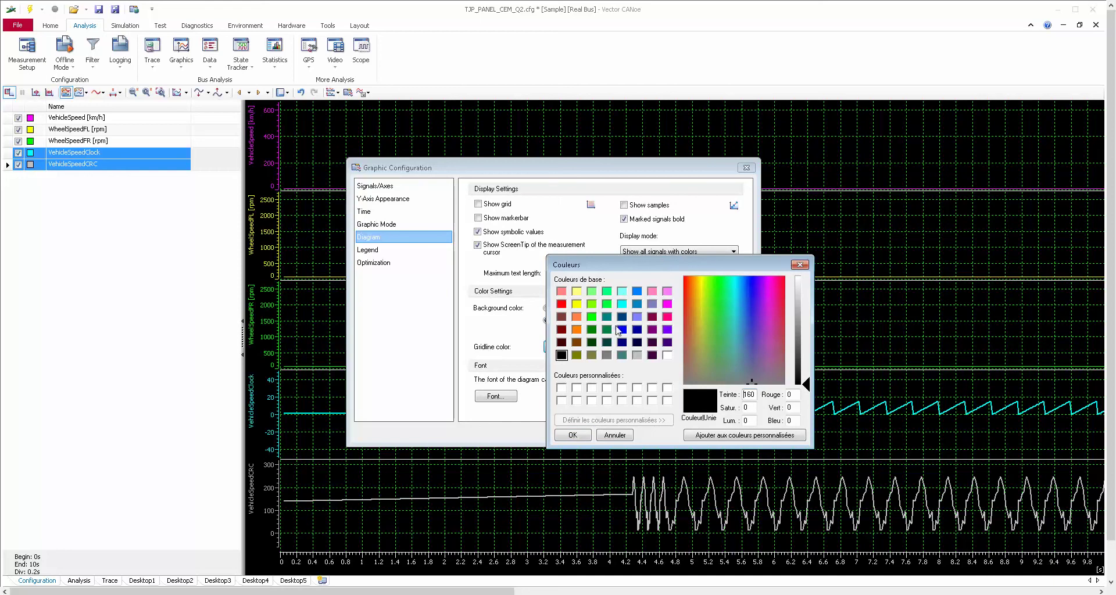
{"action": "key", "text": "Escape"}
{"action": "left_click", "coordinate": [578, 352]}
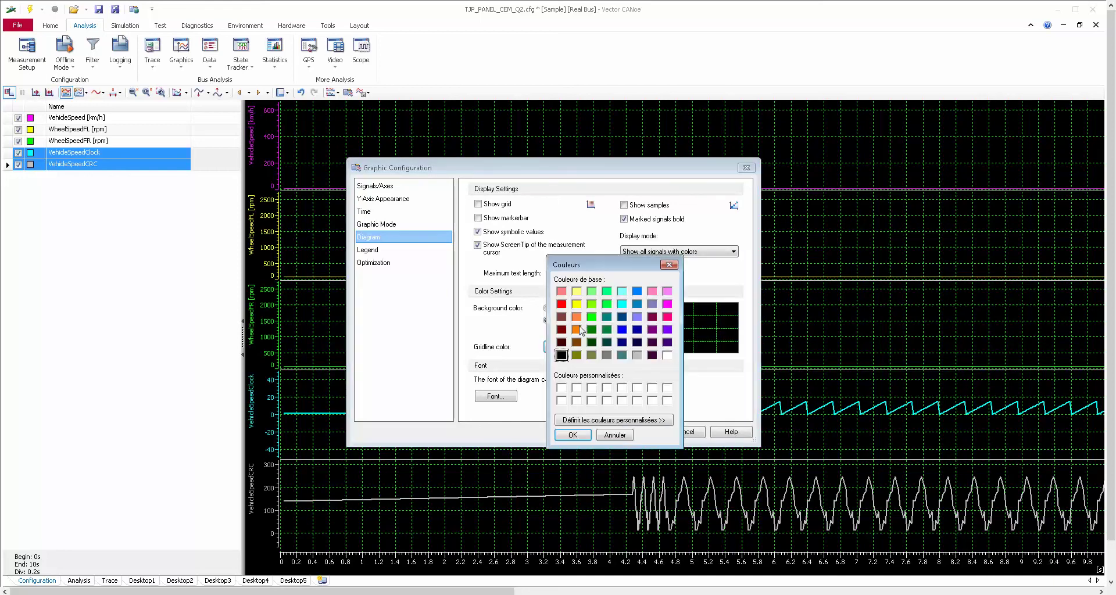
{"action": "left_click", "coordinate": [592, 291]}
{"action": "left_click", "coordinate": [622, 355]}
{"action": "left_click", "coordinate": [576, 435]}
{"action": "left_click", "coordinate": [638, 432]}
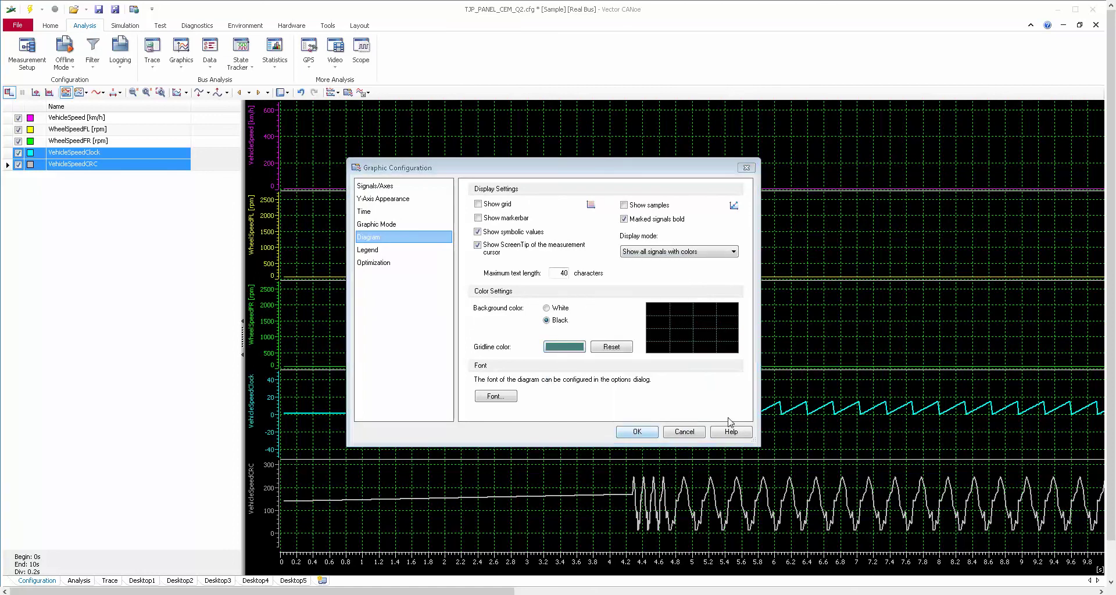
- Turn Show grid back on so teal gridlines appear over the black background
{"action": "double_click", "coordinate": [413, 236]}
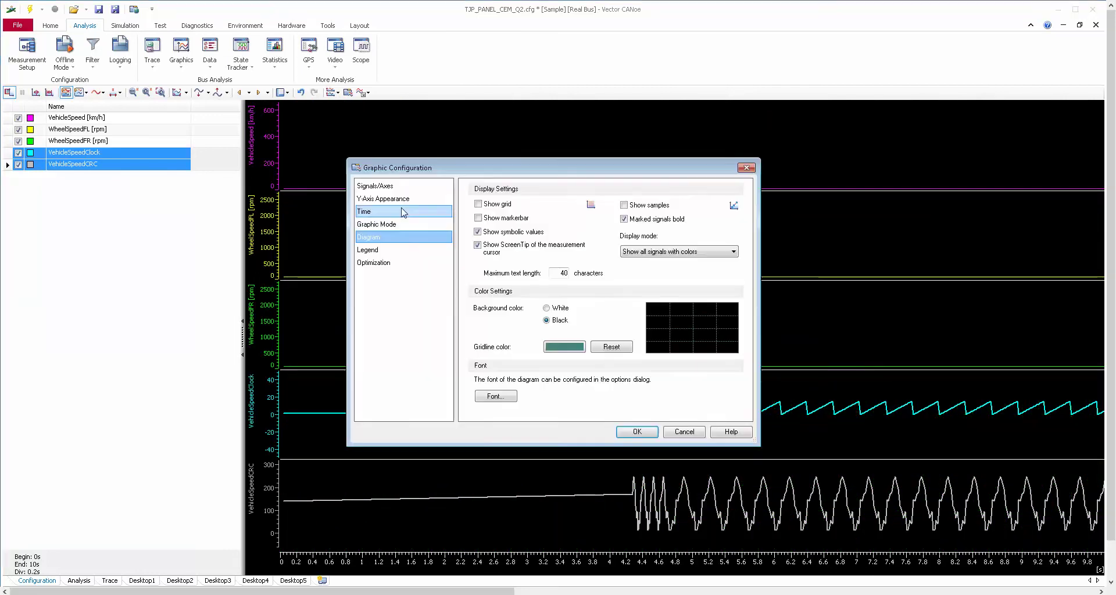
{"action": "left_click", "coordinate": [478, 204]}
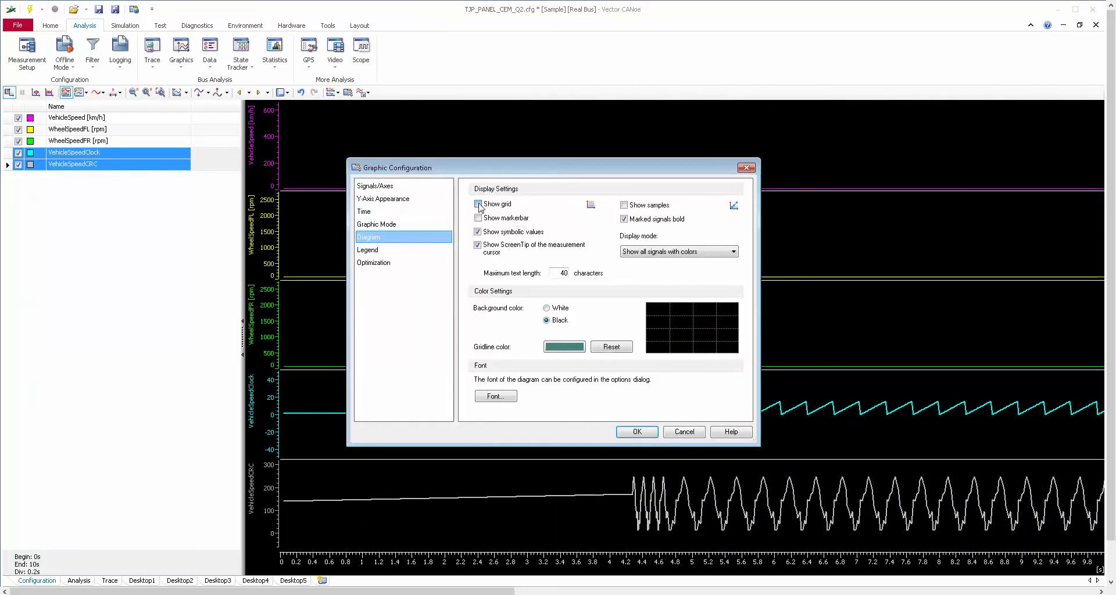
{"action": "left_click", "coordinate": [637, 432]}
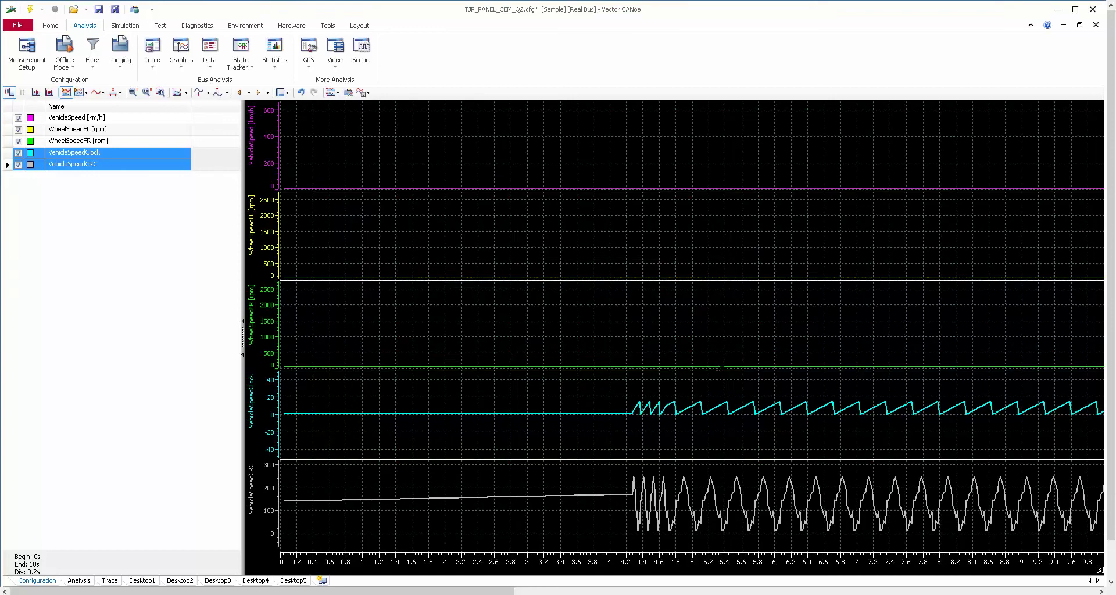
{"action": "double_click", "coordinate": [497, 232]}
- Uncheck Show grid and view the CANoe Fonts options, cancelling without changes
{"action": "left_click", "coordinate": [478, 204]}
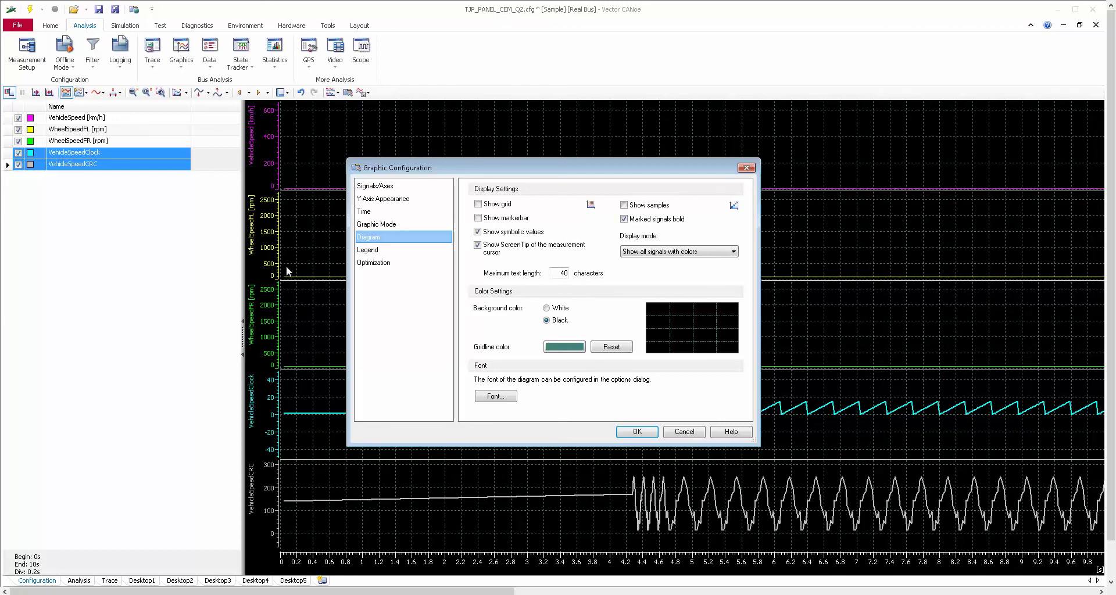
{"action": "left_click", "coordinate": [504, 398]}
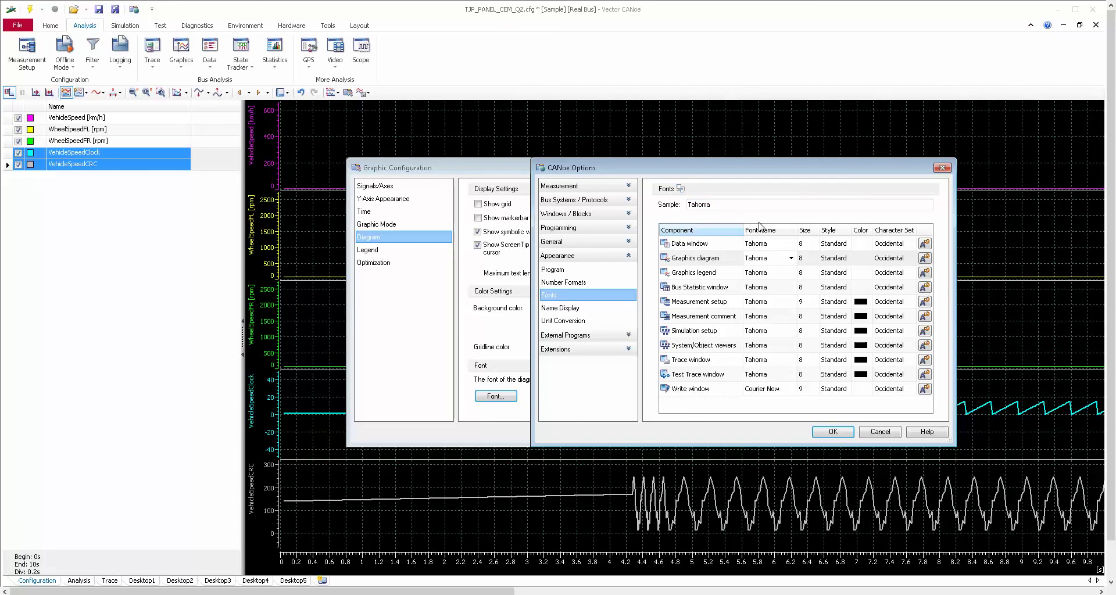
{"action": "left_click", "coordinate": [865, 435]}
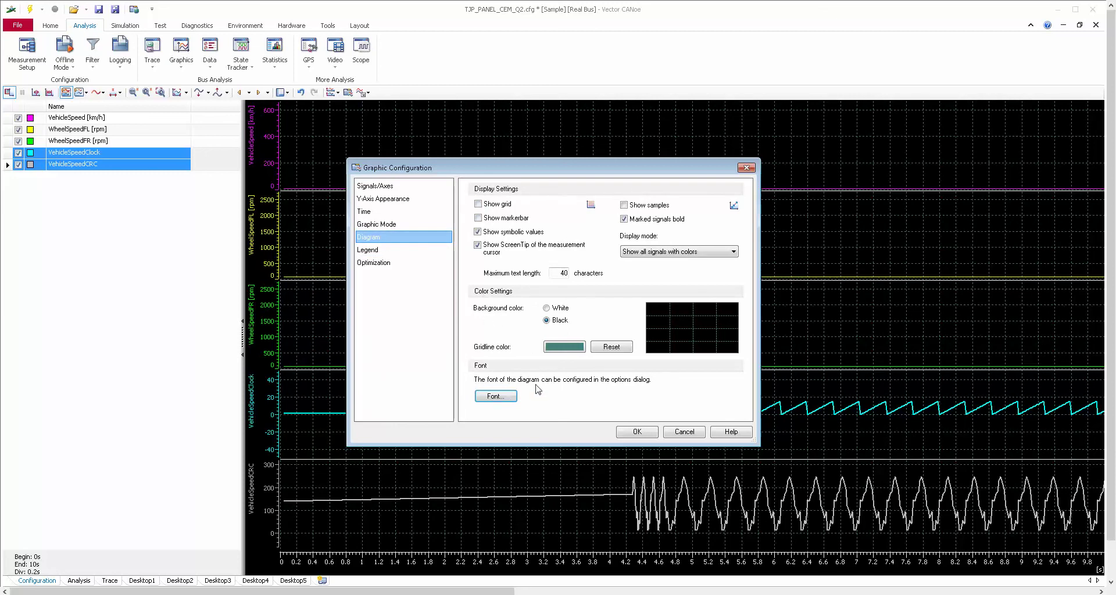
{"action": "left_click", "coordinate": [366, 250]}
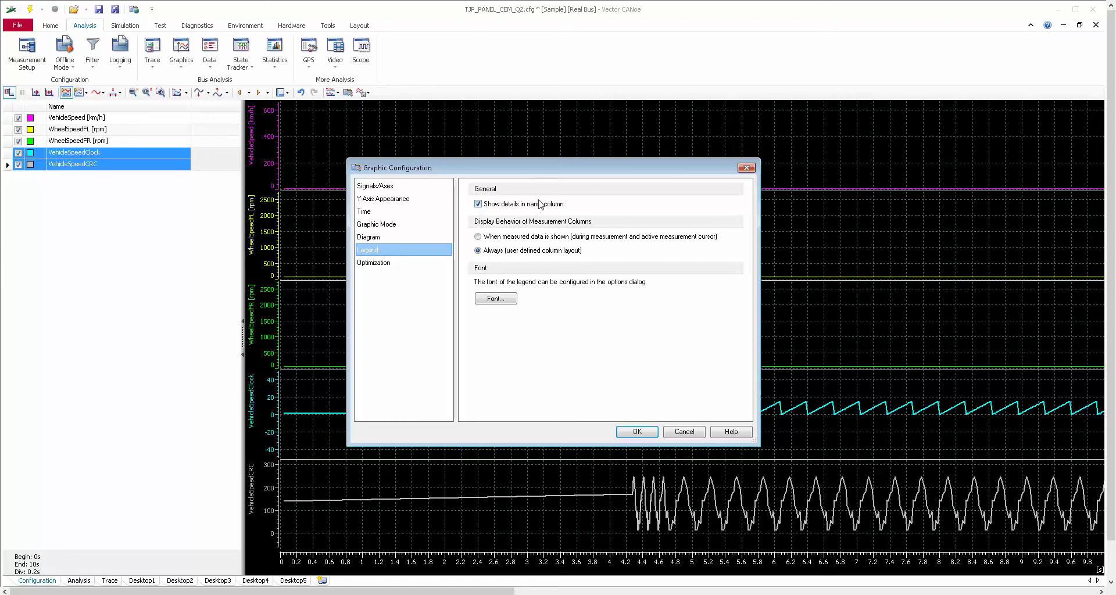
- Preview legend value ranges, then untick Show details in name column and apply
{"action": "left_click", "coordinate": [637, 432]}
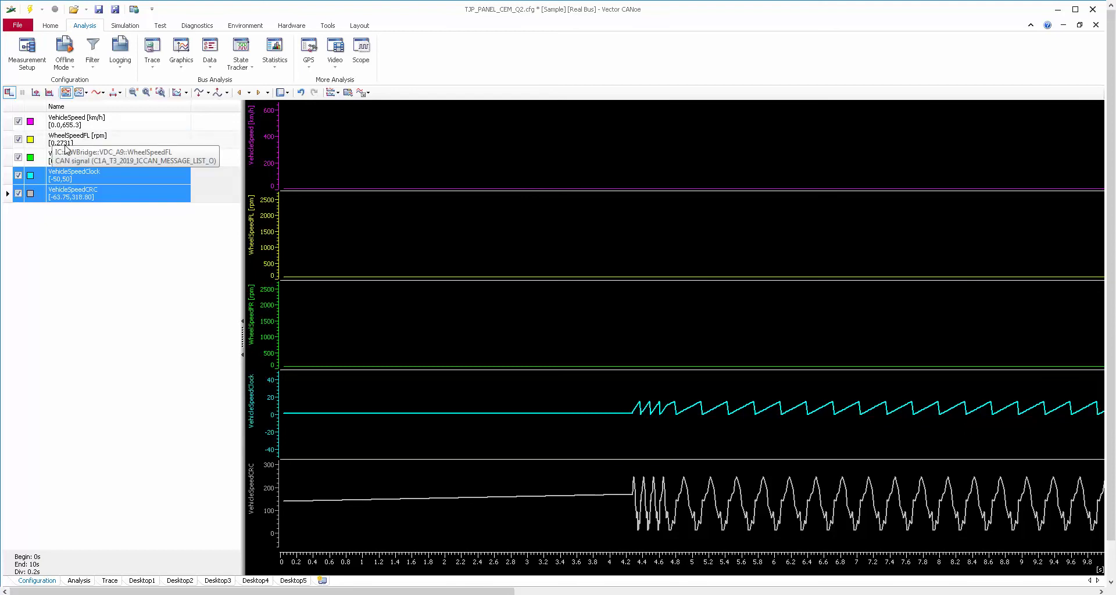
{"action": "double_click", "coordinate": [447, 146]}
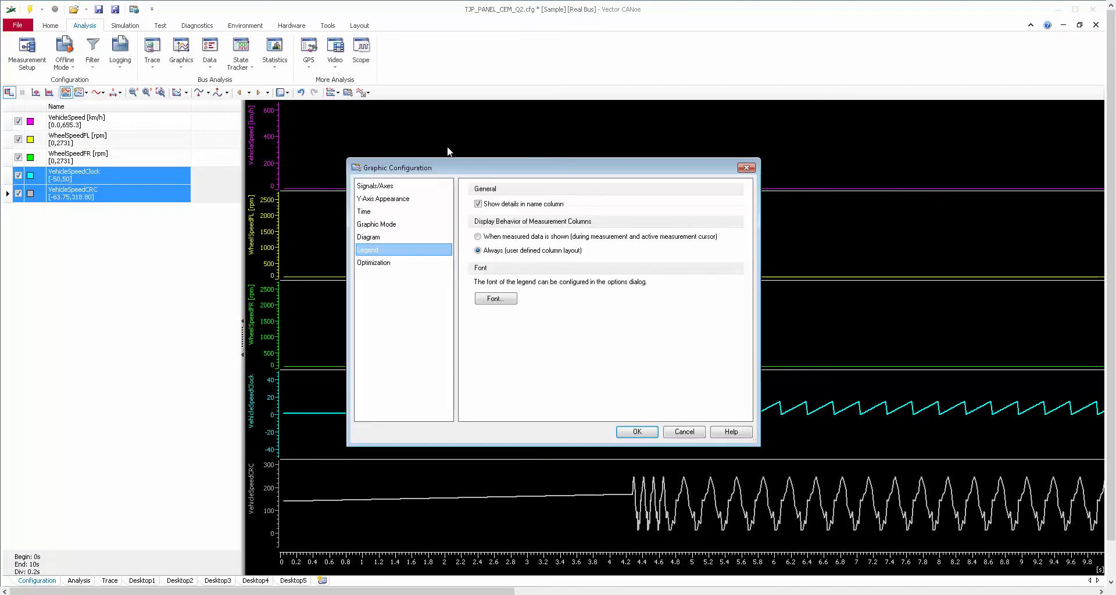
{"action": "left_click", "coordinate": [485, 208]}
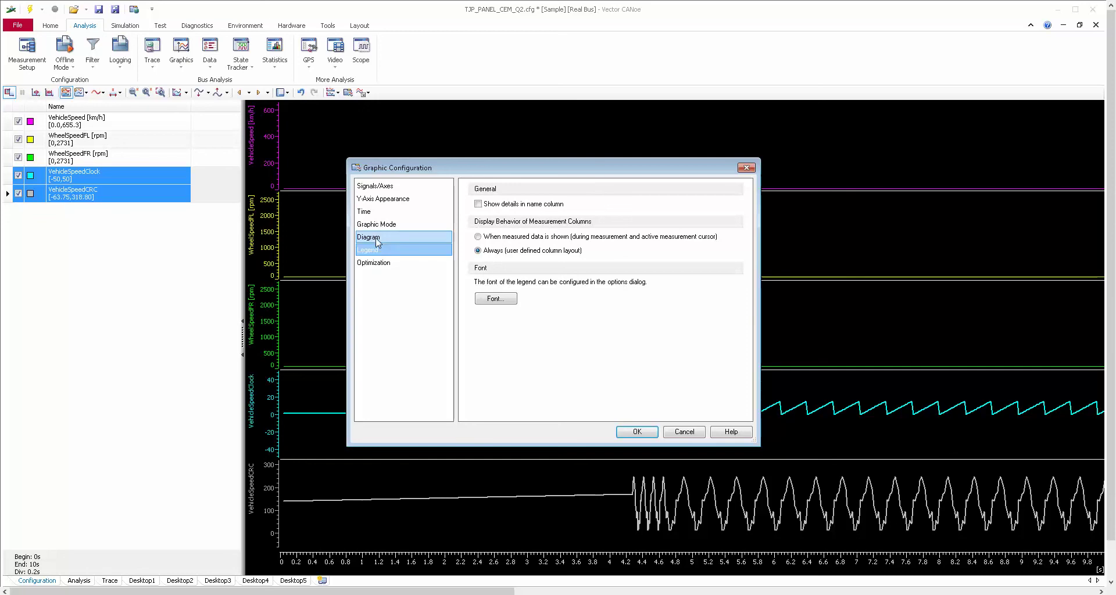
{"action": "left_click", "coordinate": [647, 433]}
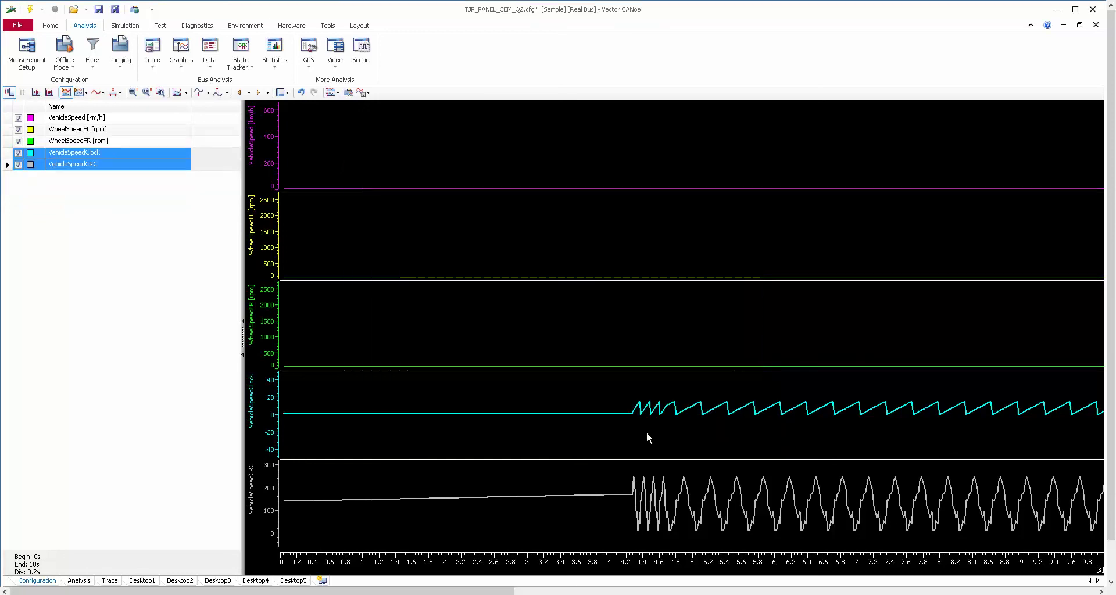